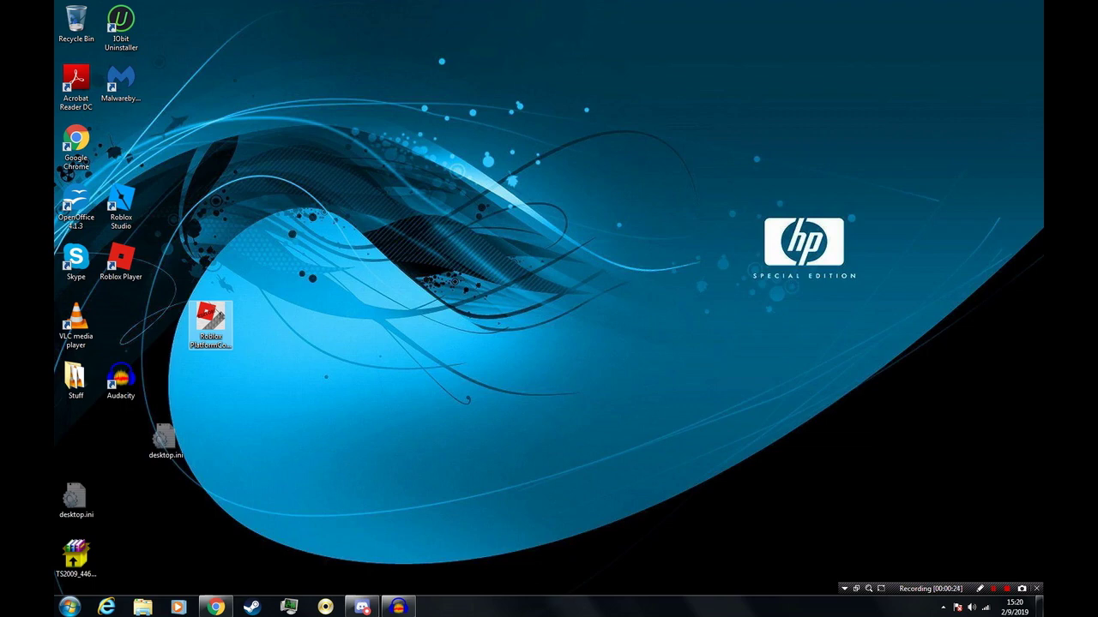
Step: Launch the Roblox PlatformContent editor from the desktop and choose to export a texture file
double_click(207, 313)
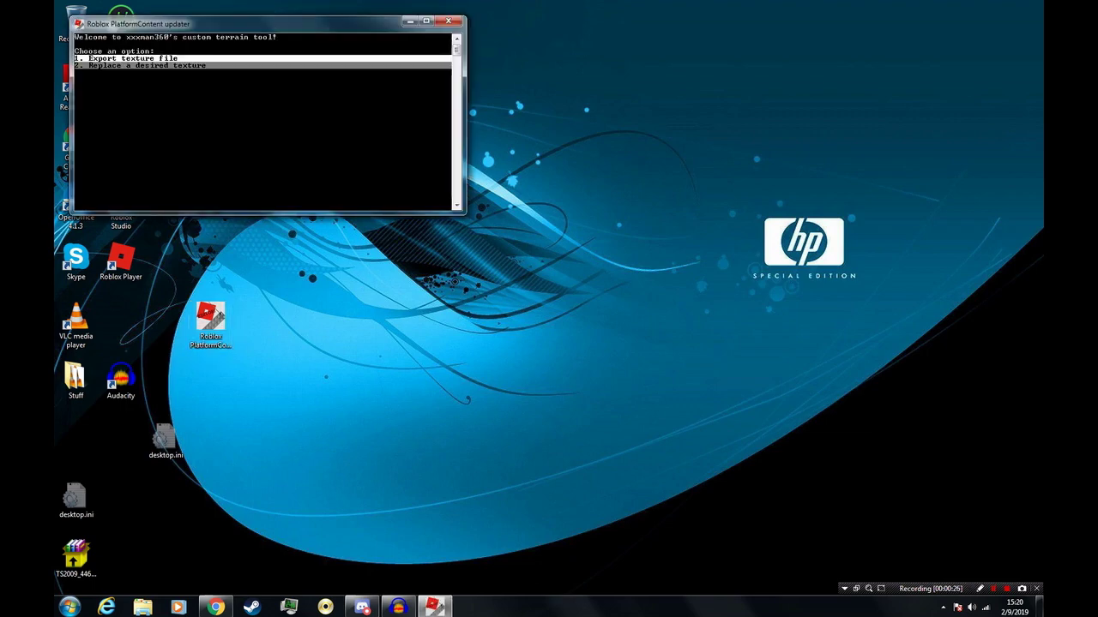
drag(258, 23, 467, 122)
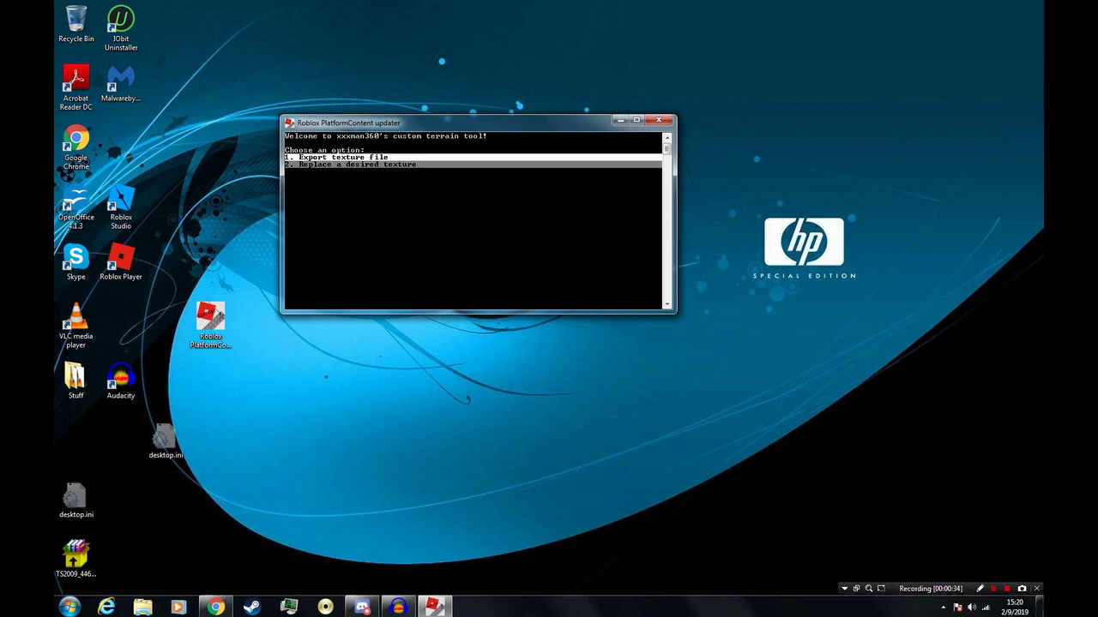
key(Return)
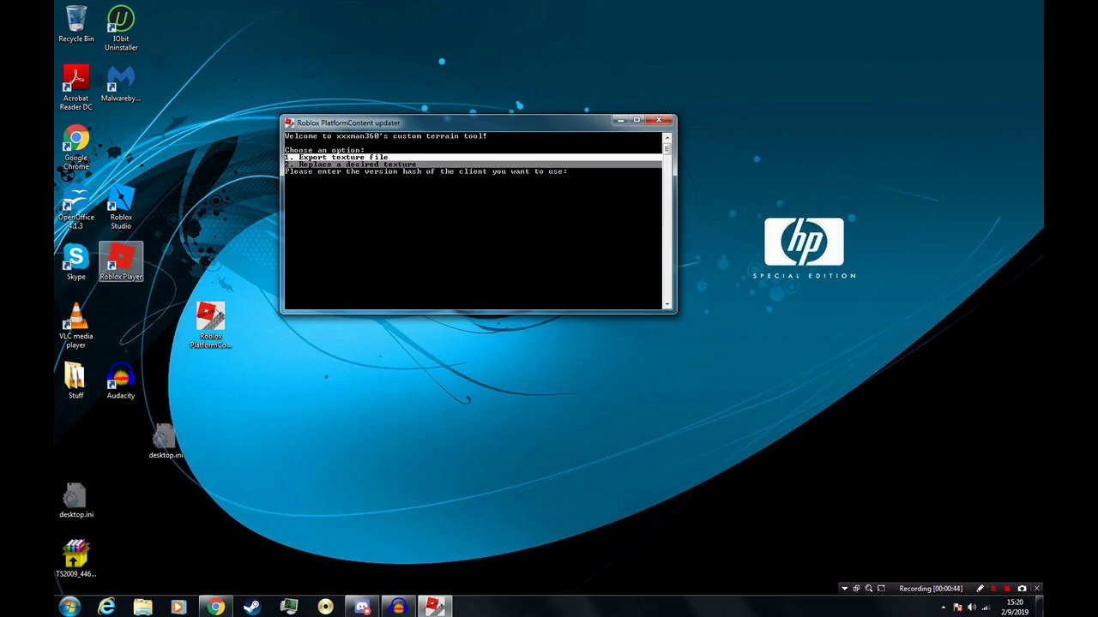
Step: Copy the version hash c2f4870ea77341cc from the Roblox Player shortcut's target location and submit it as the client version to use
right_click(125, 253)
click(162, 525)
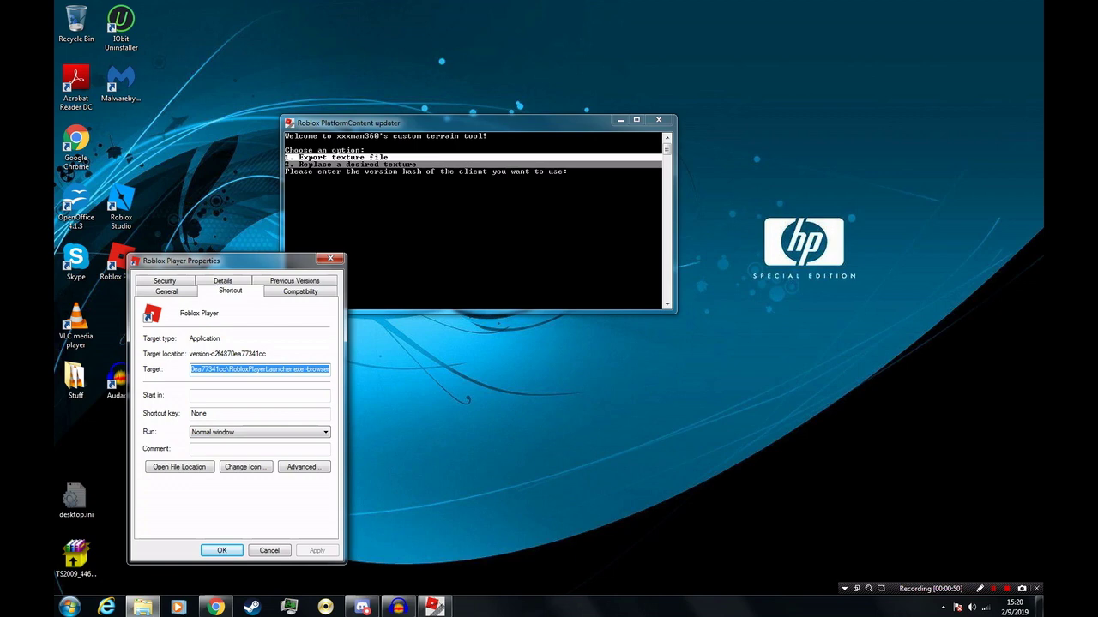
drag(210, 353, 265, 353)
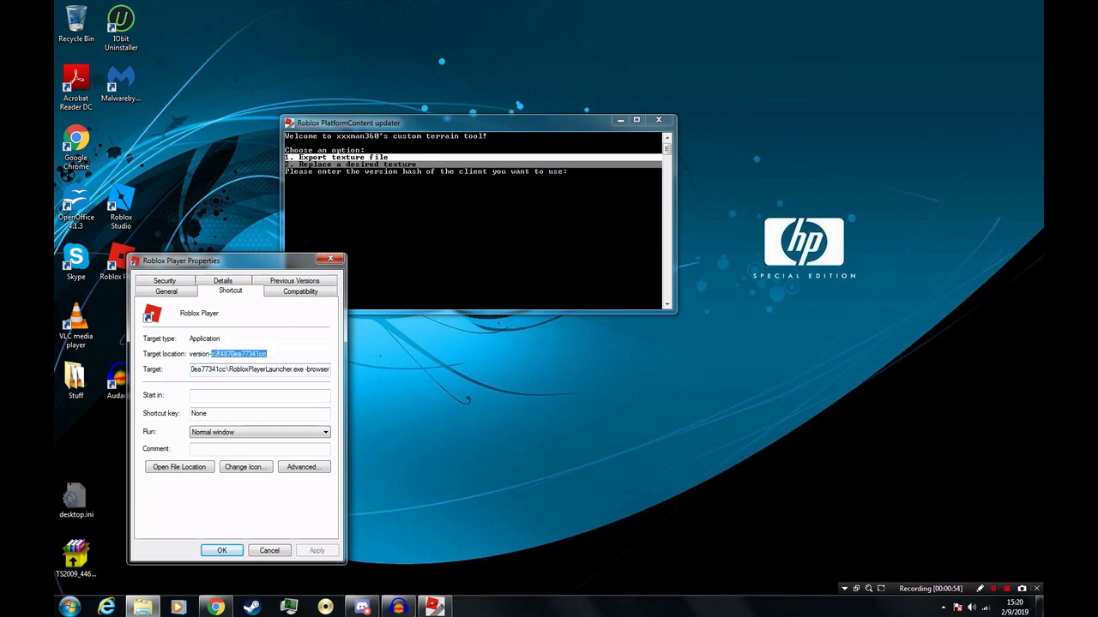
right_click(263, 355)
click(292, 393)
click(330, 258)
right_click(400, 205)
click(429, 237)
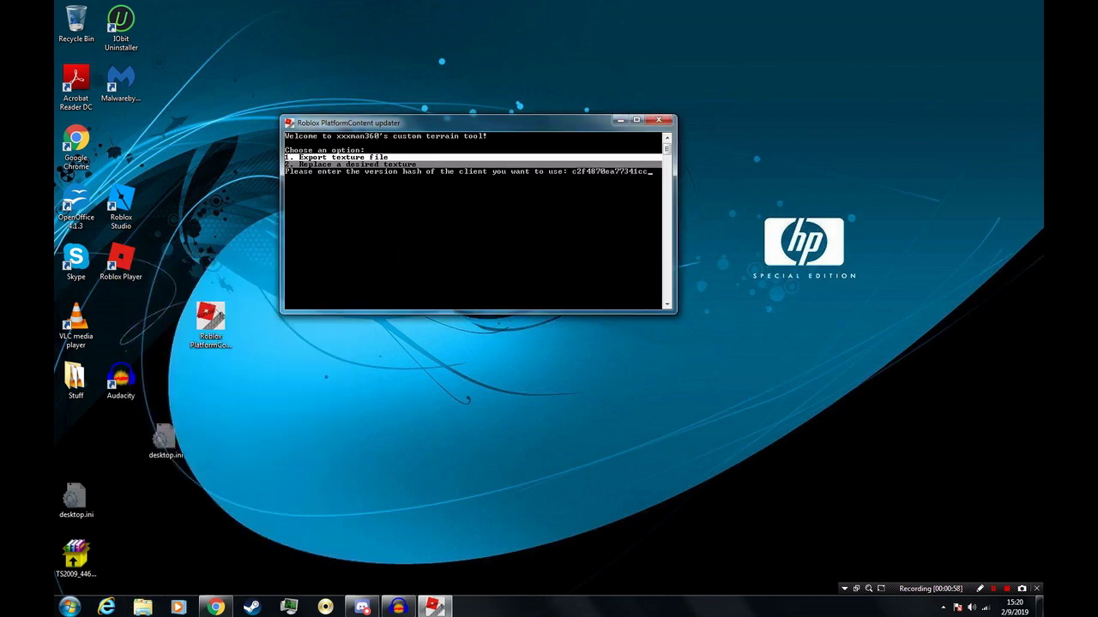
key(Return)
Step: Export the Grass material's texture
key(Down)
key(Down)
key(Down)
key(Down)
key(Down)
key(Down)
key(Down)
key(Down)
key(Down)
key(Down)
key(Down)
key(Down)
key(Down)
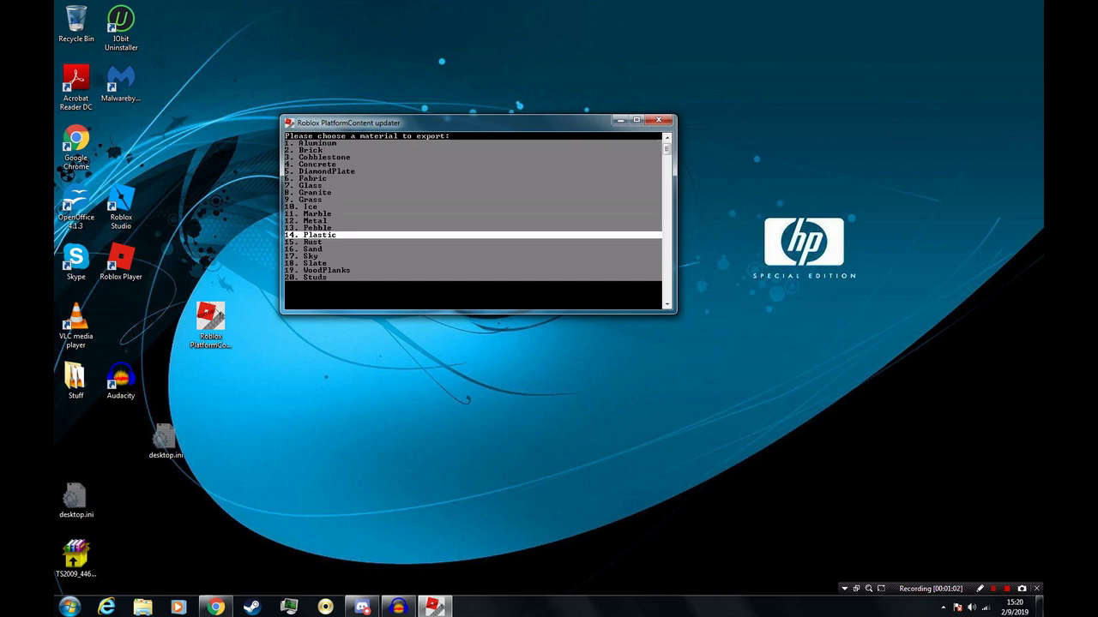
key(Down)
key(Up)
key(Up)
key(Up)
key(Up)
key(Up)
key(Up)
key(Up)
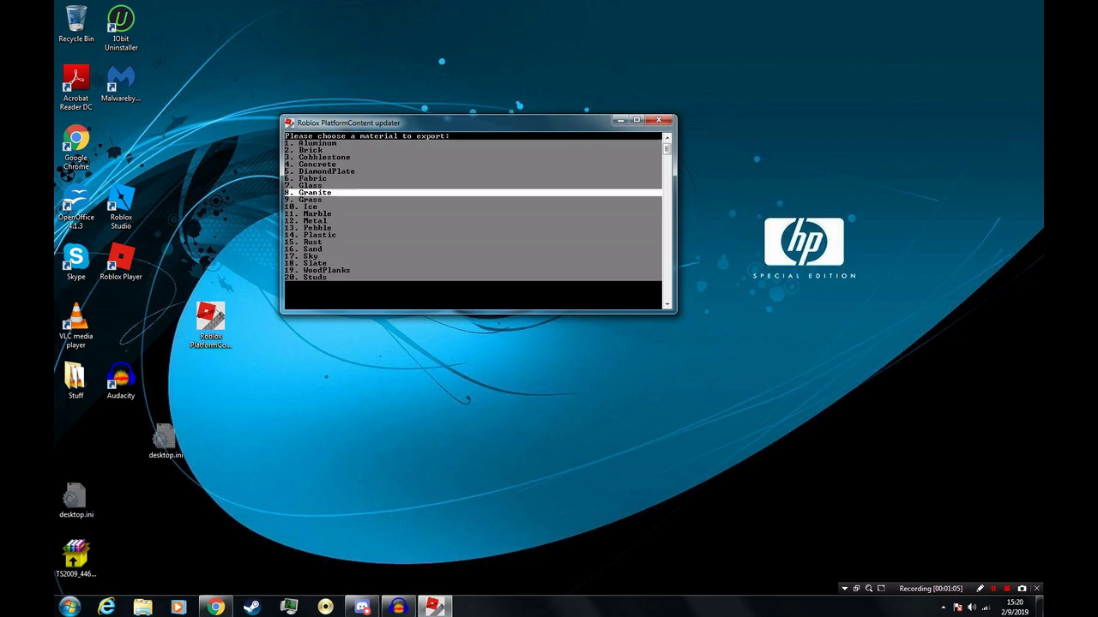
key(Down)
key(Return)
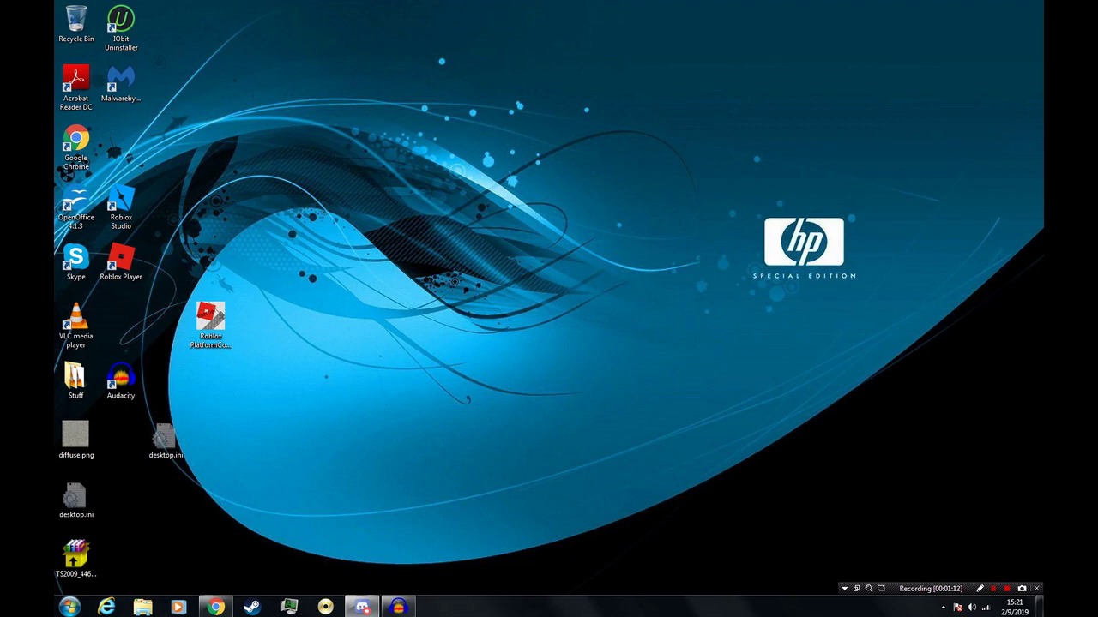
Step: Open diffuse.png from the desktop to examine the grass texture, and close the image viewer
right_click(74, 441)
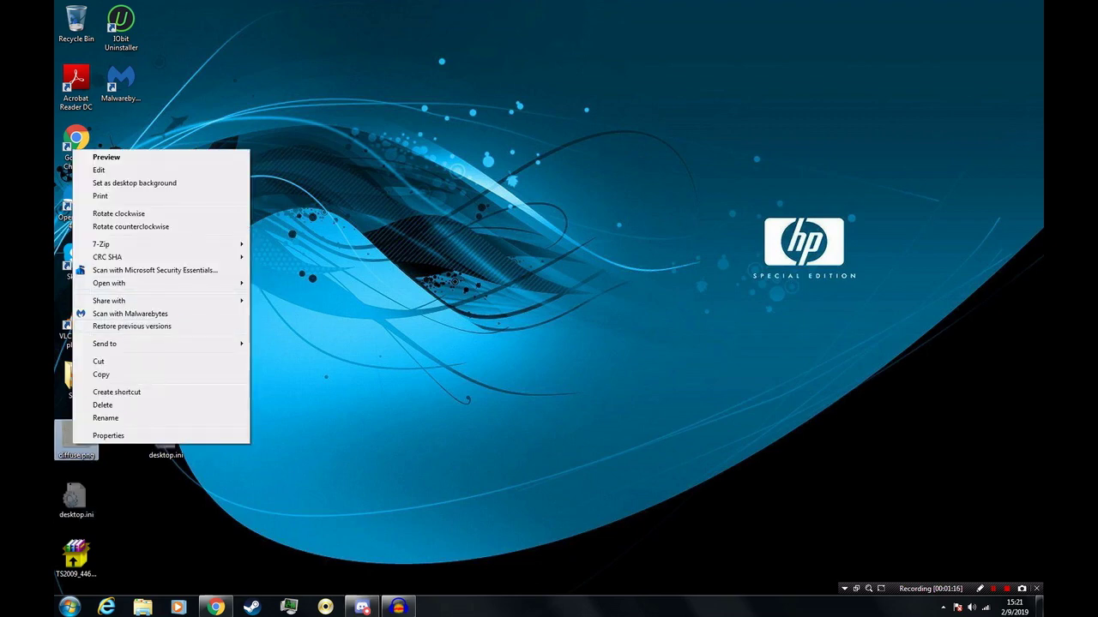
mouse_move(172, 283)
click(283, 308)
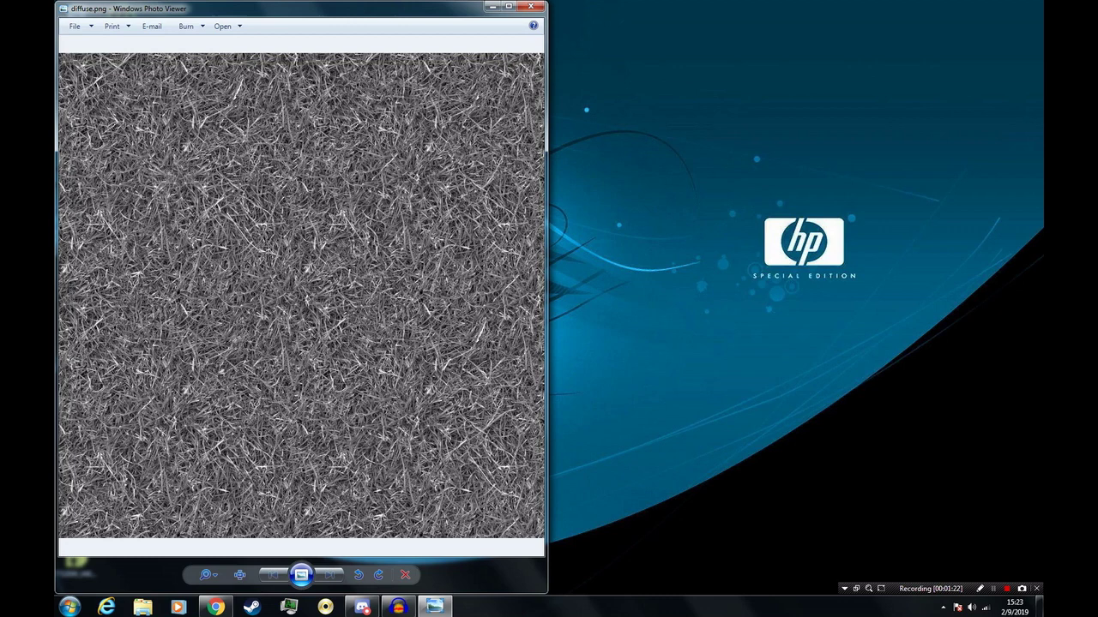
click(532, 7)
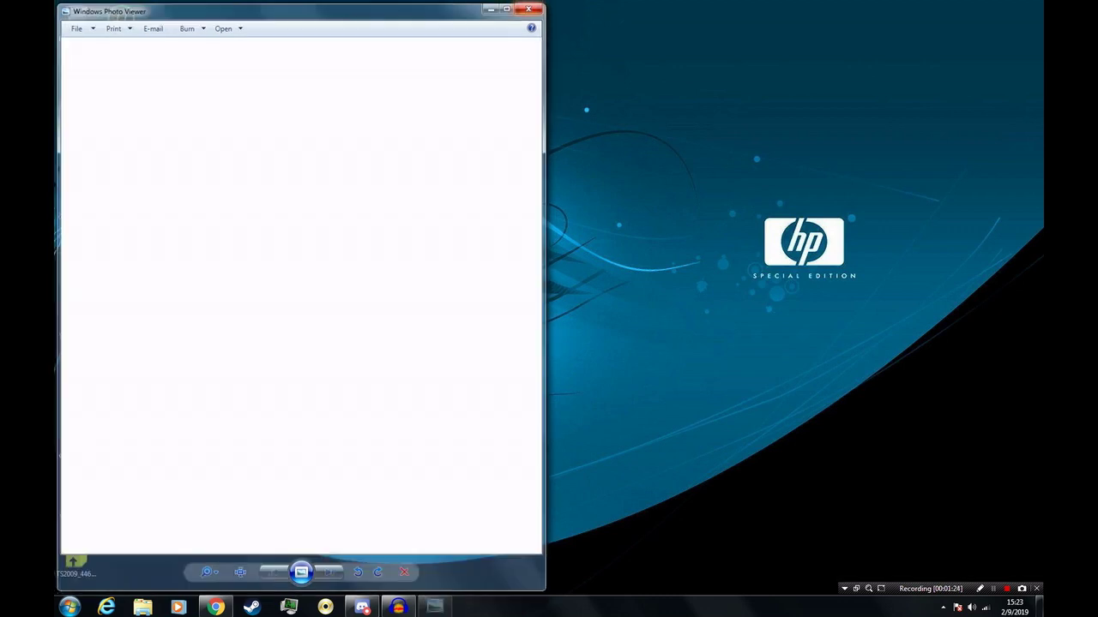
Step: Relaunch the PlatformContent editor in texture replacement mode and submit the Roblox Player shortcut's version hash
double_click(210, 321)
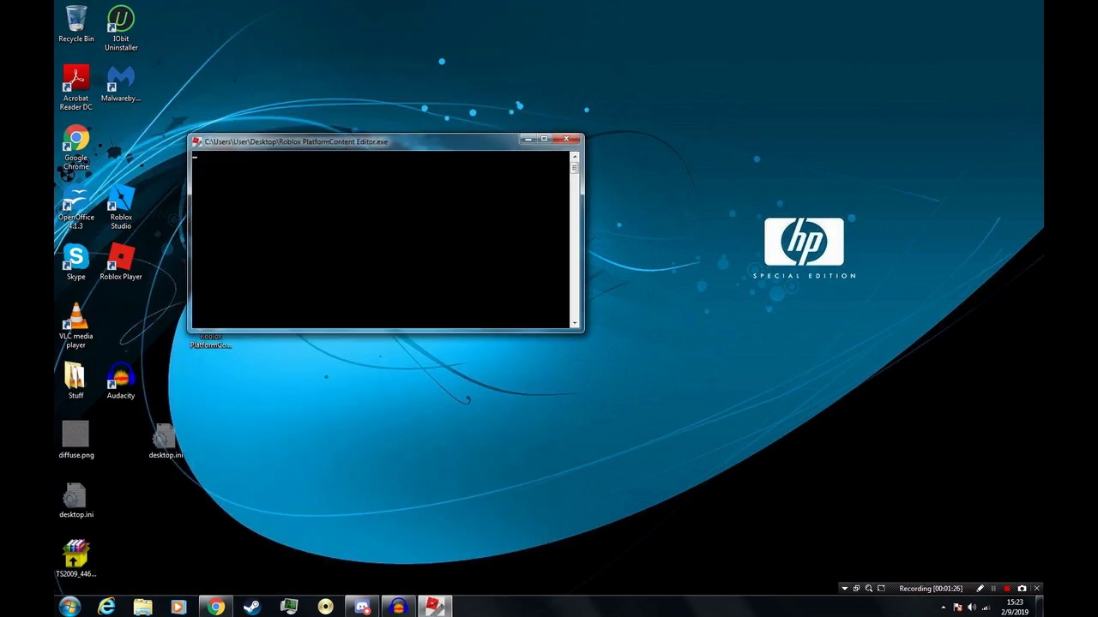
key(Return)
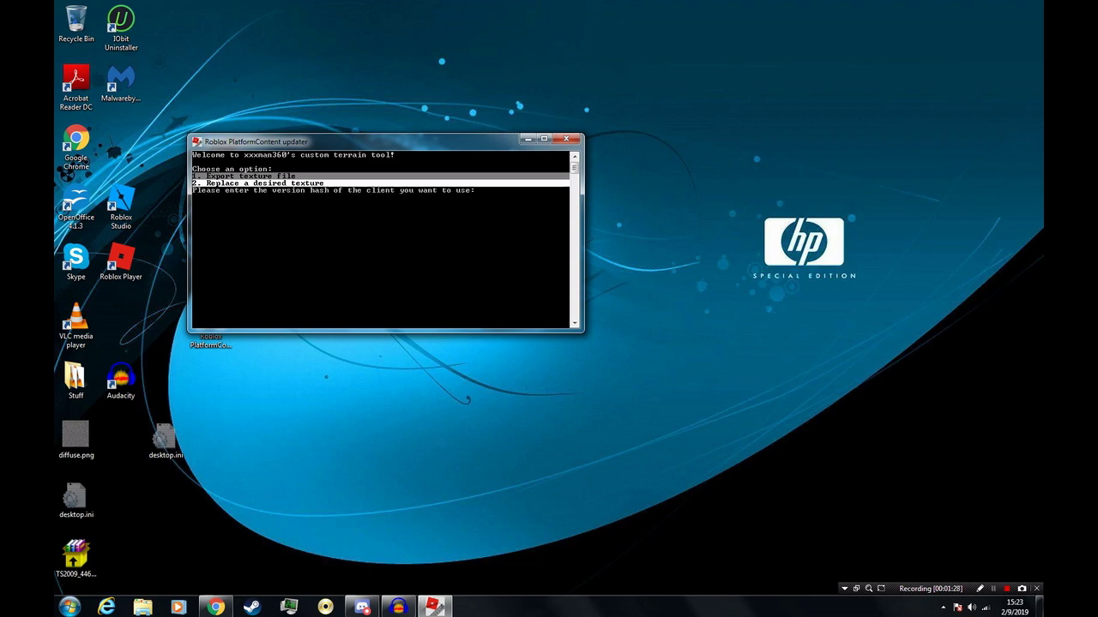
right_click(121, 260)
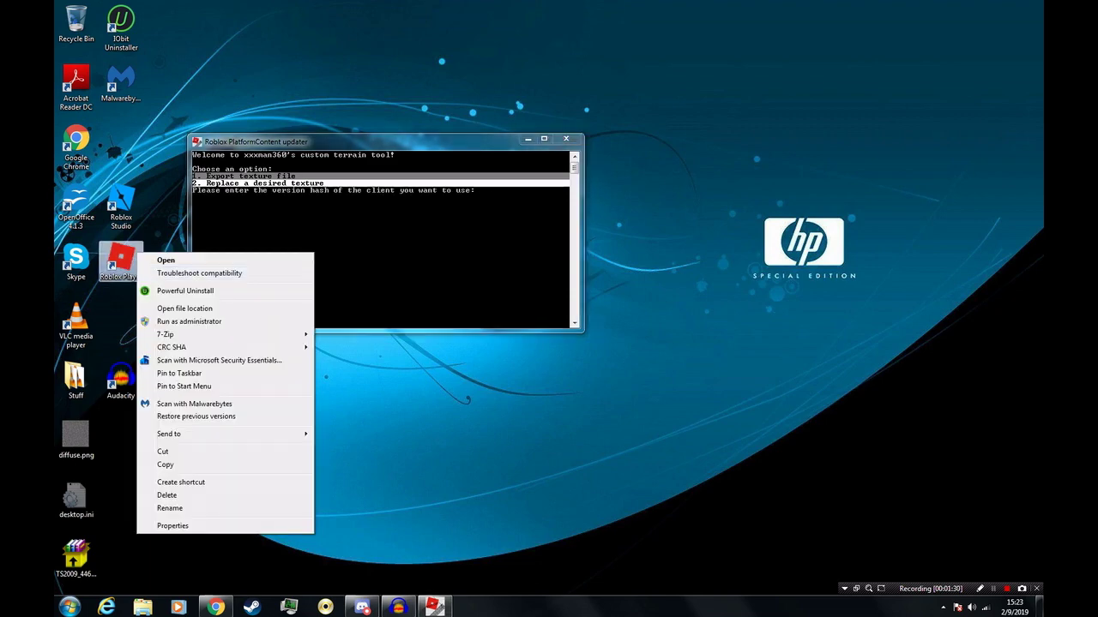
click(167, 525)
double_click(255, 353)
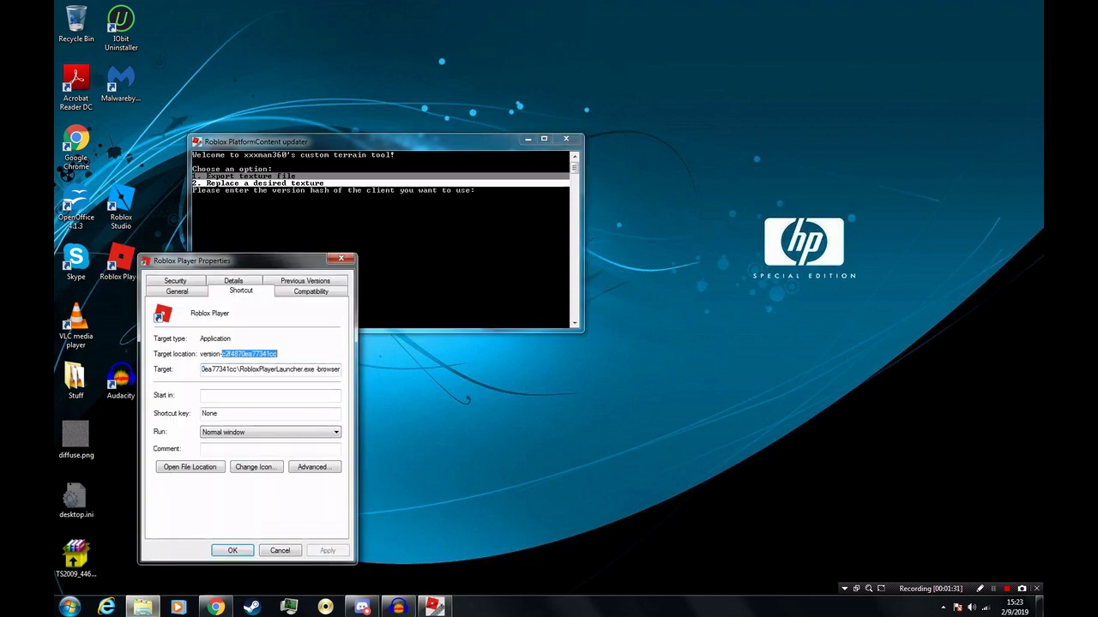
right_click(255, 353)
click(276, 389)
click(340, 258)
right_click(374, 241)
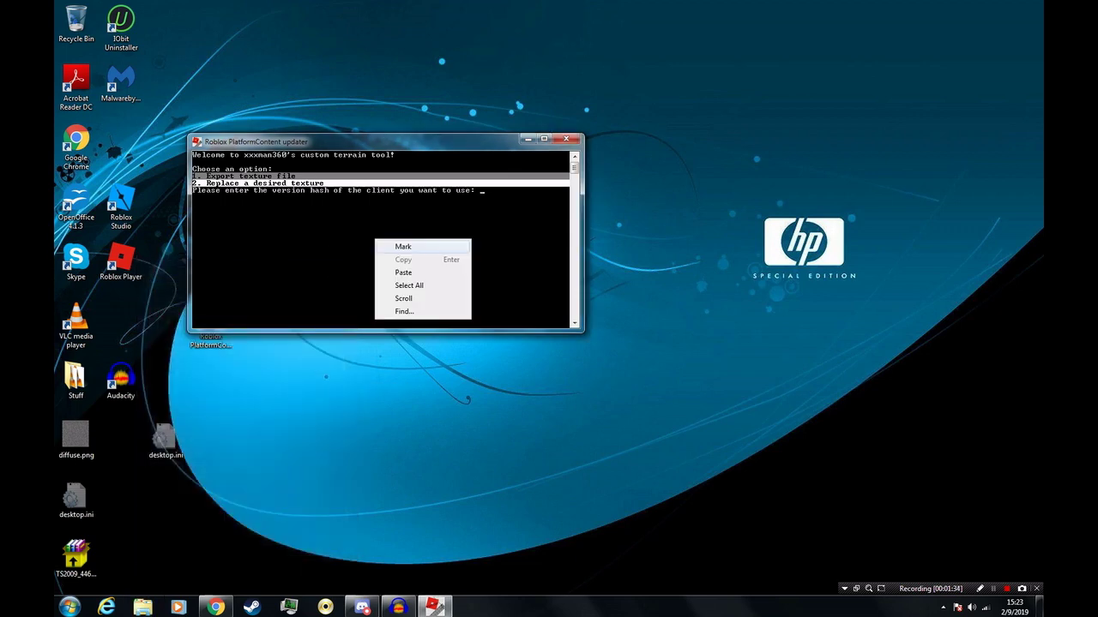
click(394, 273)
key(Return)
Step: Choose Grass as the material to update
key(Up)
key(Up)
key(Up)
key(Up)
key(Up)
key(Up)
key(Up)
key(Up)
key(Up)
key(Up)
key(Up)
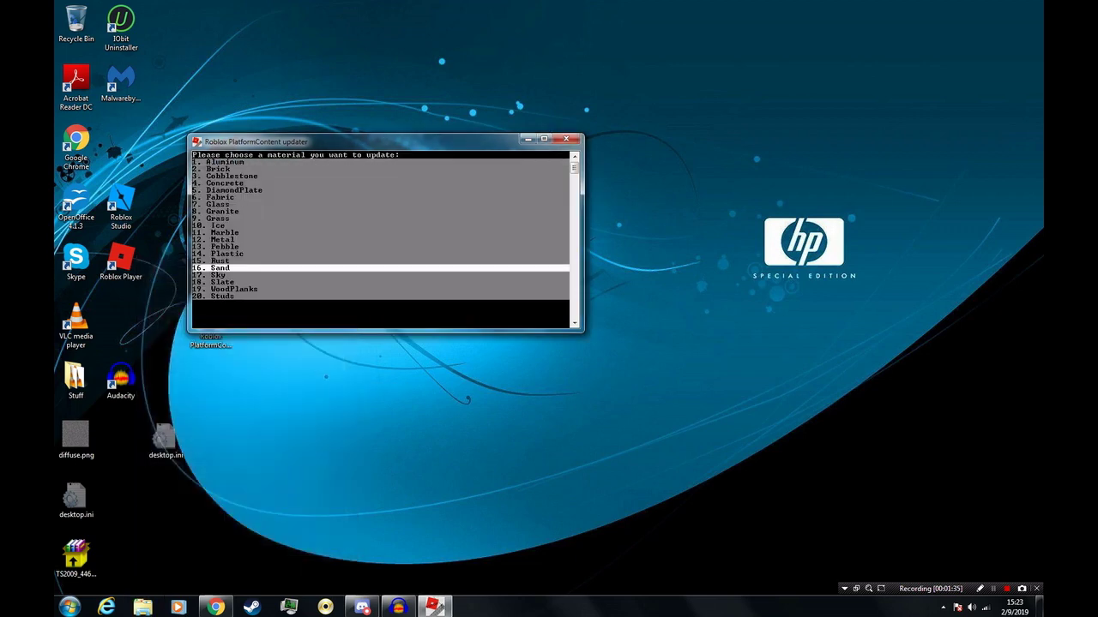
key(Up)
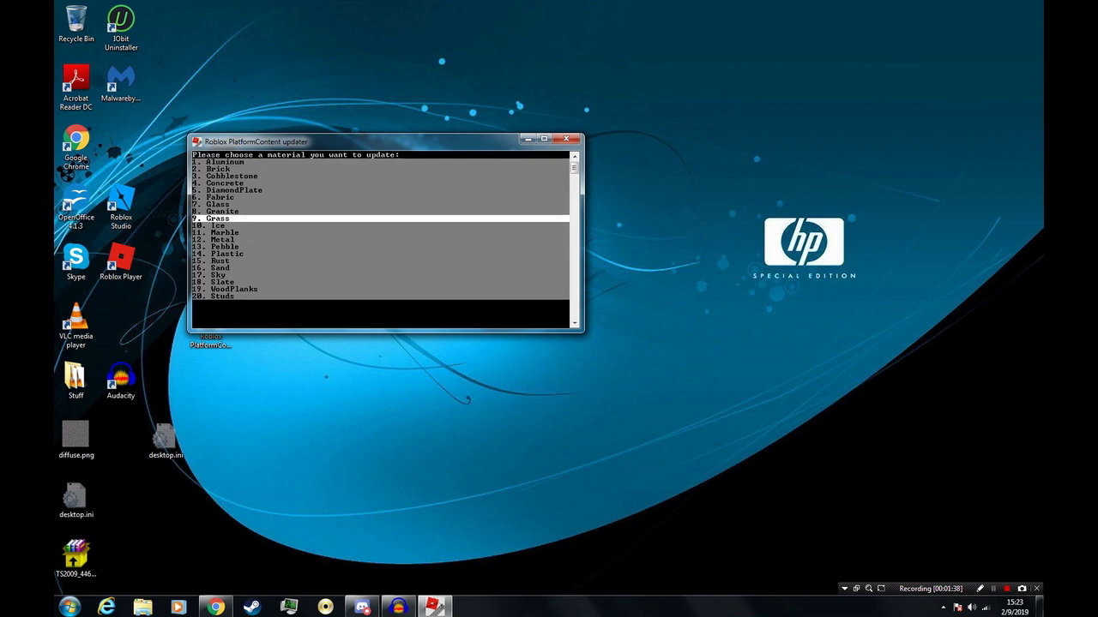
key(Return)
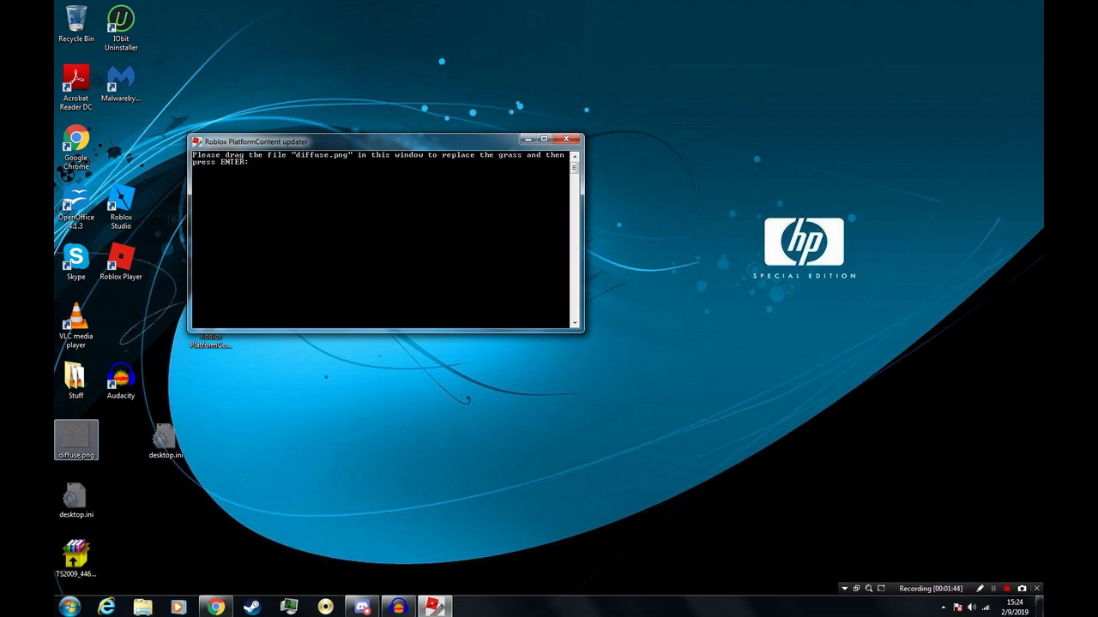
Step: Supply diffuse.png from the desktop as the replacement grass texture and decline creating a backup
drag(75, 437, 378, 257)
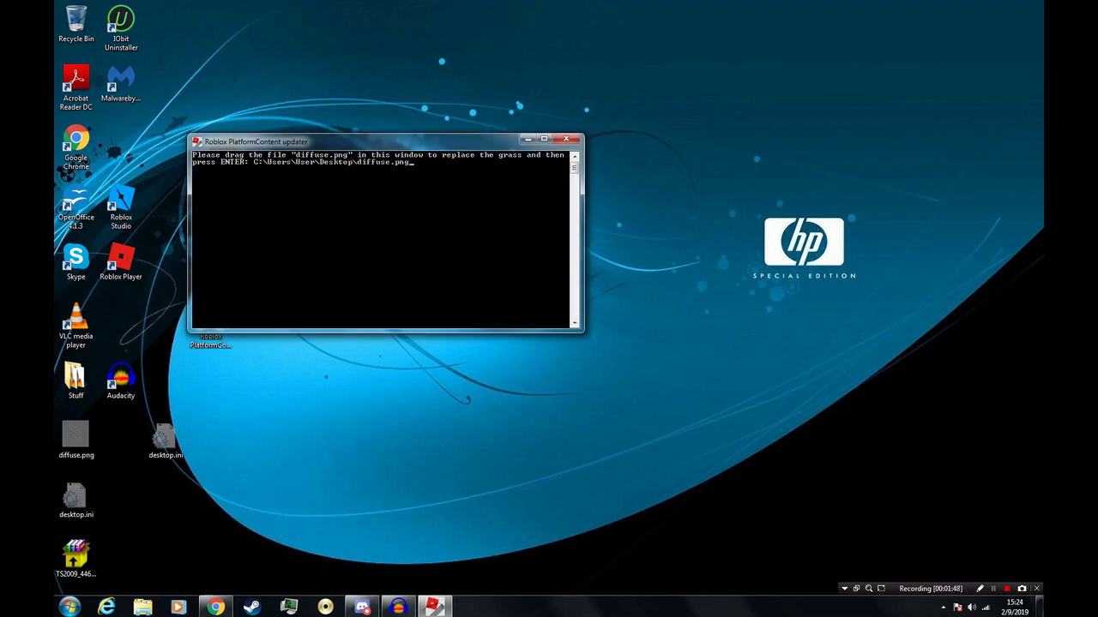
key(Return)
key(Down)
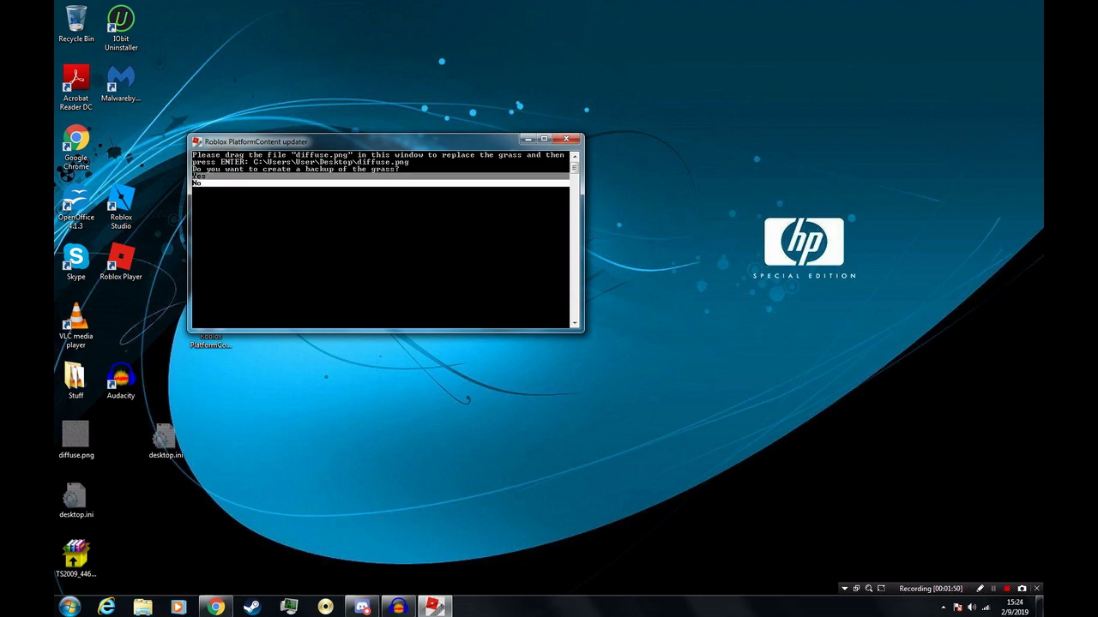
key(Up)
key(Down)
key(Return)
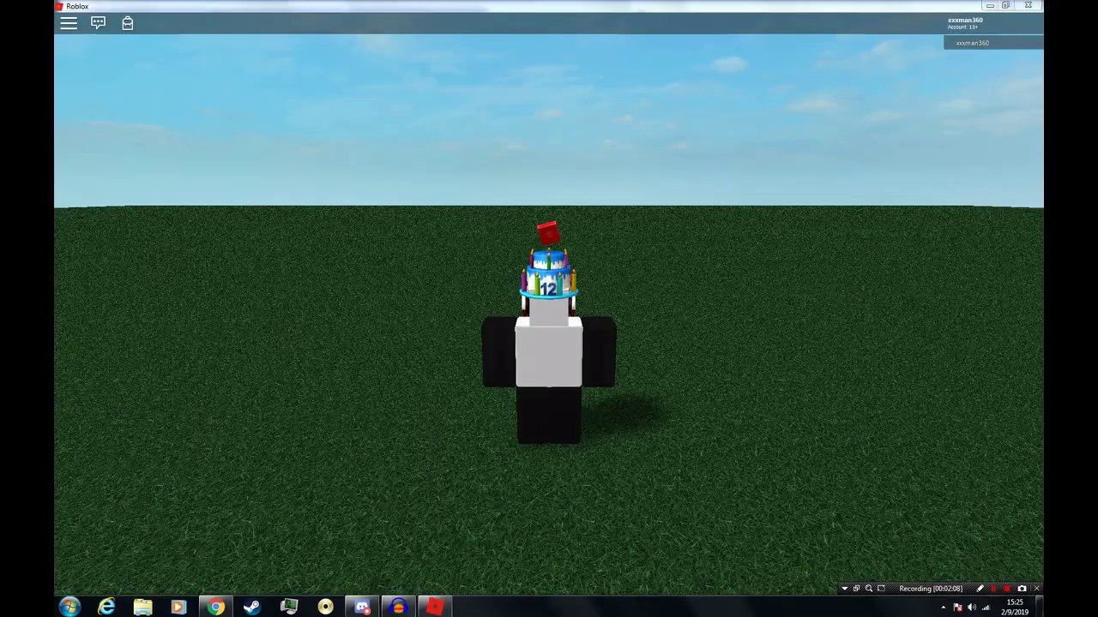
Step: Examine the grass texture in the Roblox game by walking around and viewing the ground from different angles and distances
right_drag(852, 435, 853, 434)
key(w)
scroll(851, 433, up, 1)
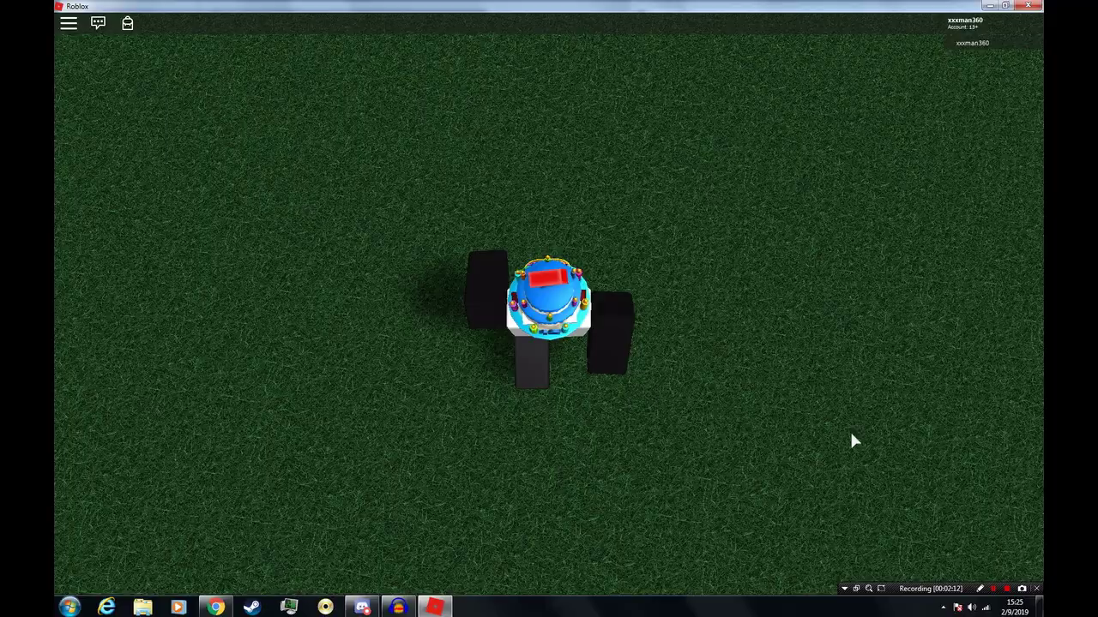
scroll(852, 435, up, 3)
scroll(549, 303, down, 3)
right_drag(548, 304, 549, 304)
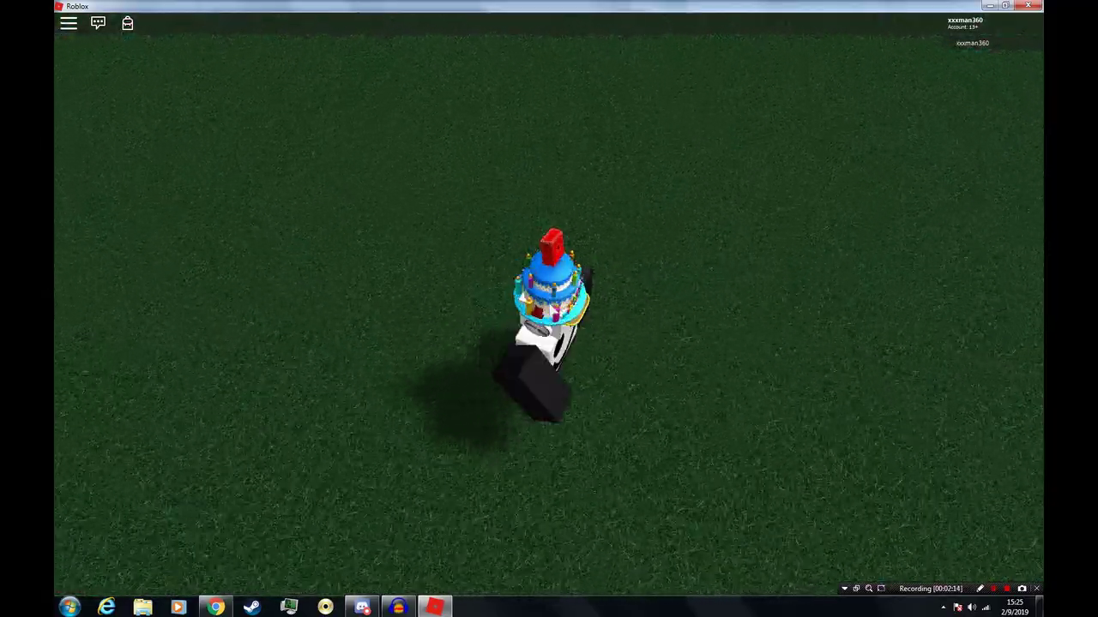
right_drag(856, 444, 857, 444)
key(w)
right_drag(785, 427, 789, 439)
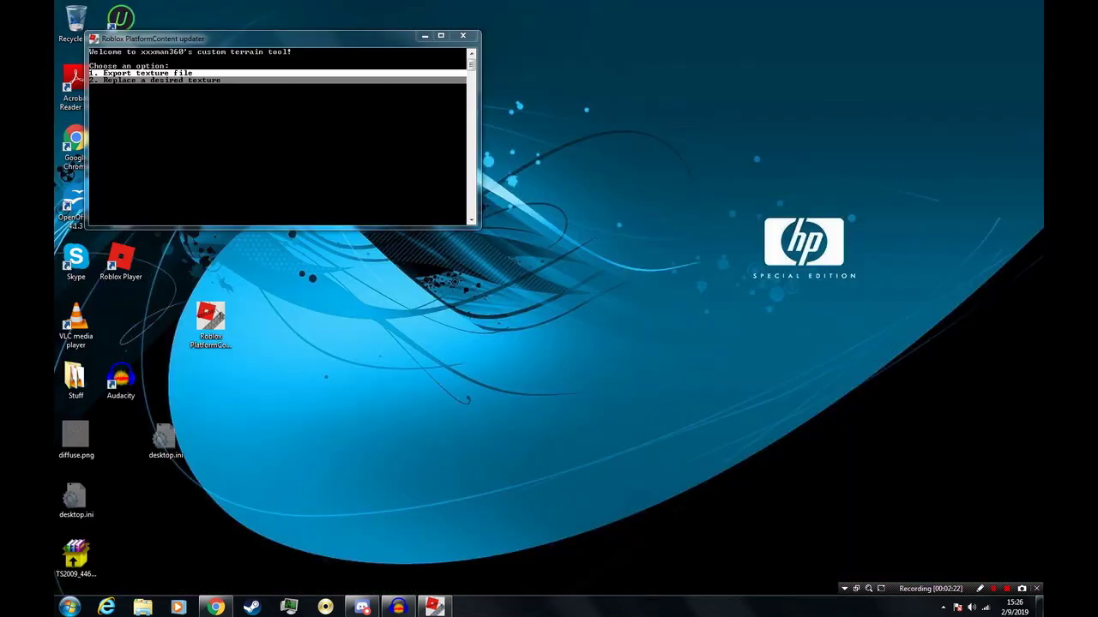
Step: Choose to export a texture file in the PlatformContent editor and submit the copied client version hash
key(Down)
key(Up)
key(Return)
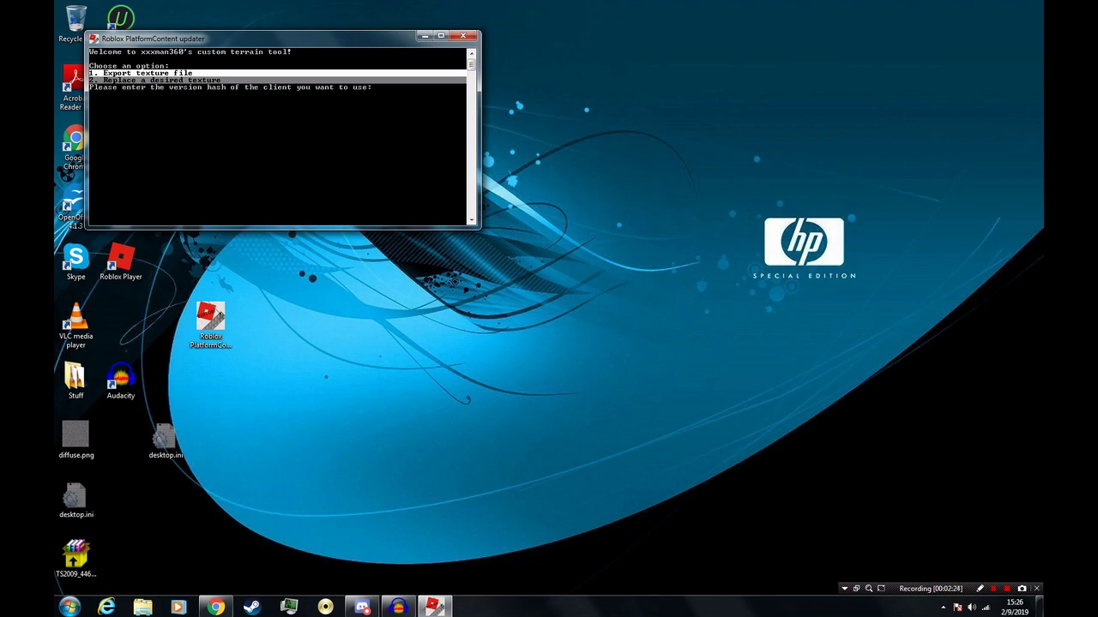
right_click(251, 139)
click(268, 171)
key(Return)
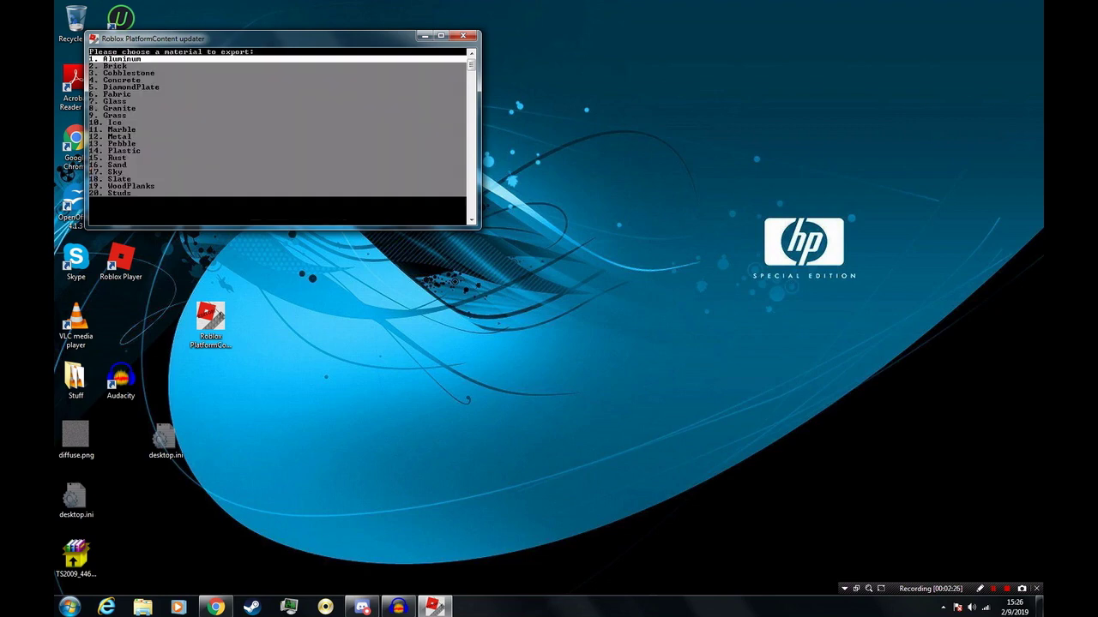
Step: Export the Sky textures and move the editor window clear of the desktop icons
key(Up)
key(Up)
key(Up)
key(Up)
key(Up)
key(Down)
key(Down)
key(Up)
key(Return)
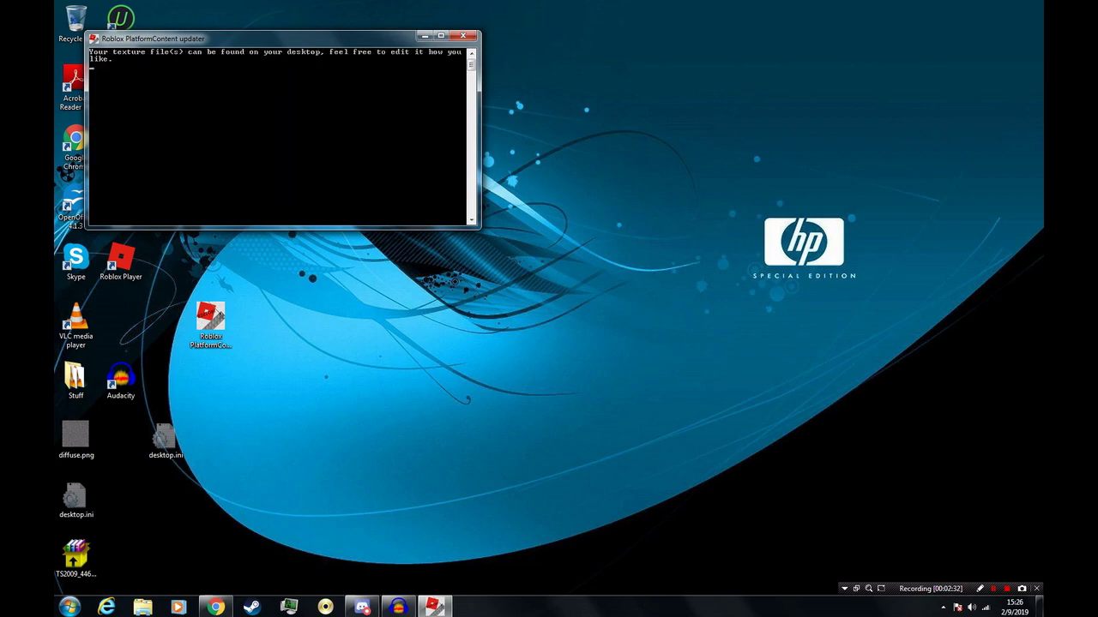
drag(283, 38, 508, 41)
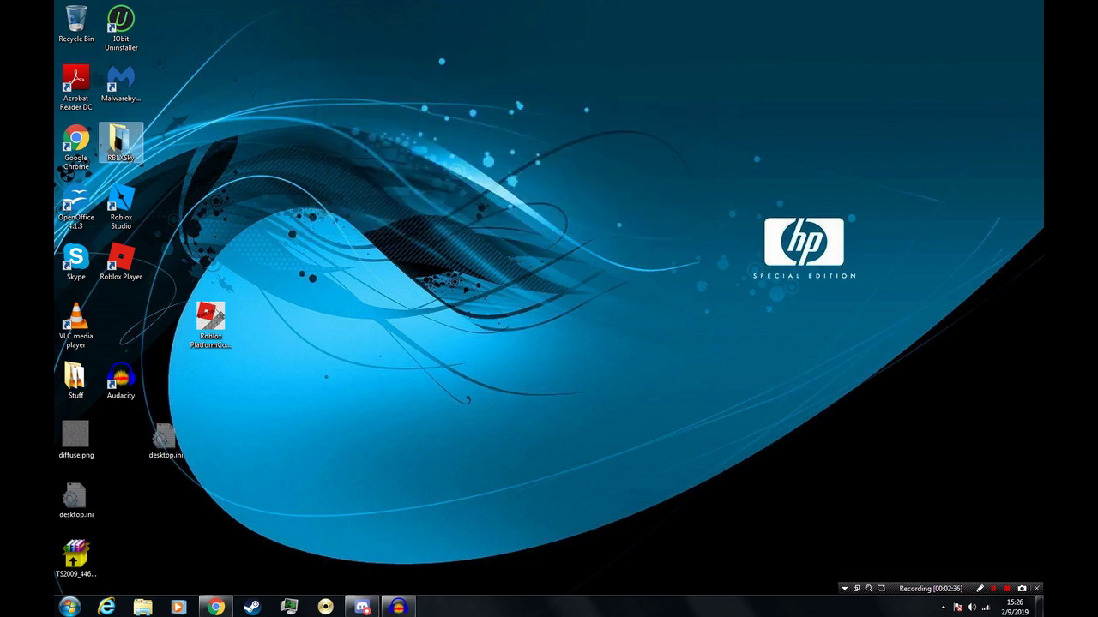
Step: Open the RBLXSky folder on the desktop and look through its sky images starting from sky512_bk.png
double_click(120, 144)
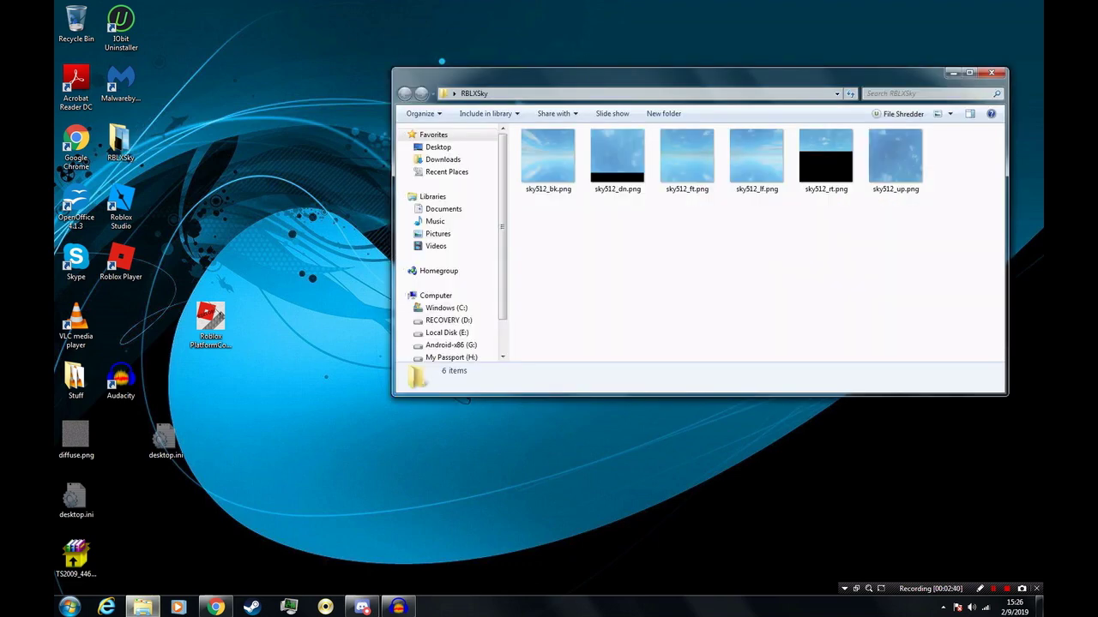
double_click(547, 157)
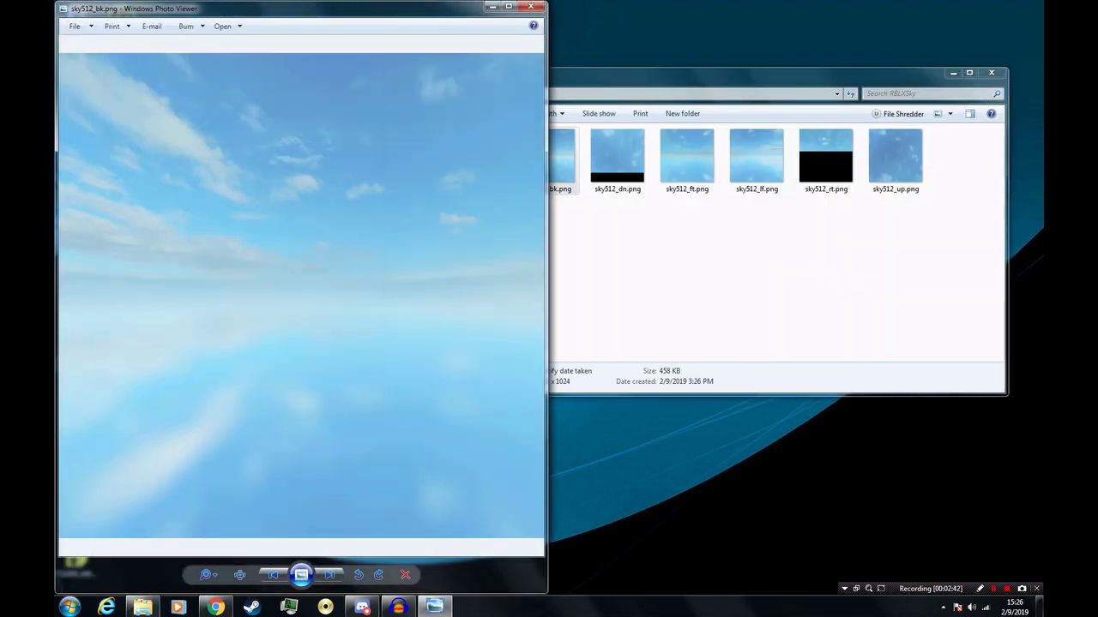
key(Right)
key(Right)
key(Right)
key(Right)
key(Right)
key(Right)
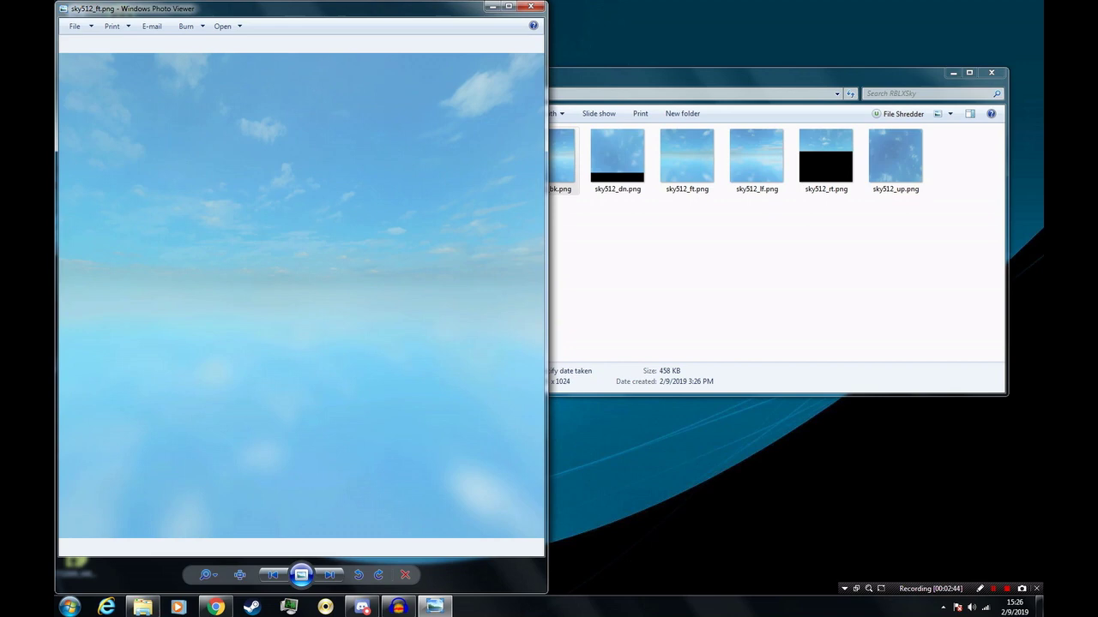
key(Escape)
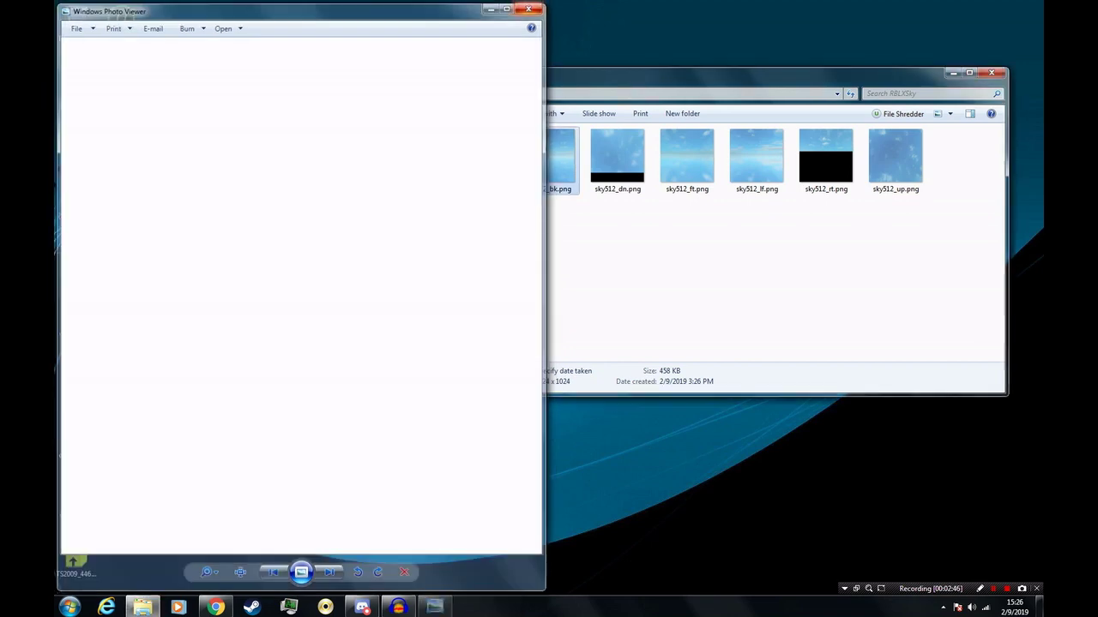
right_click(906, 381)
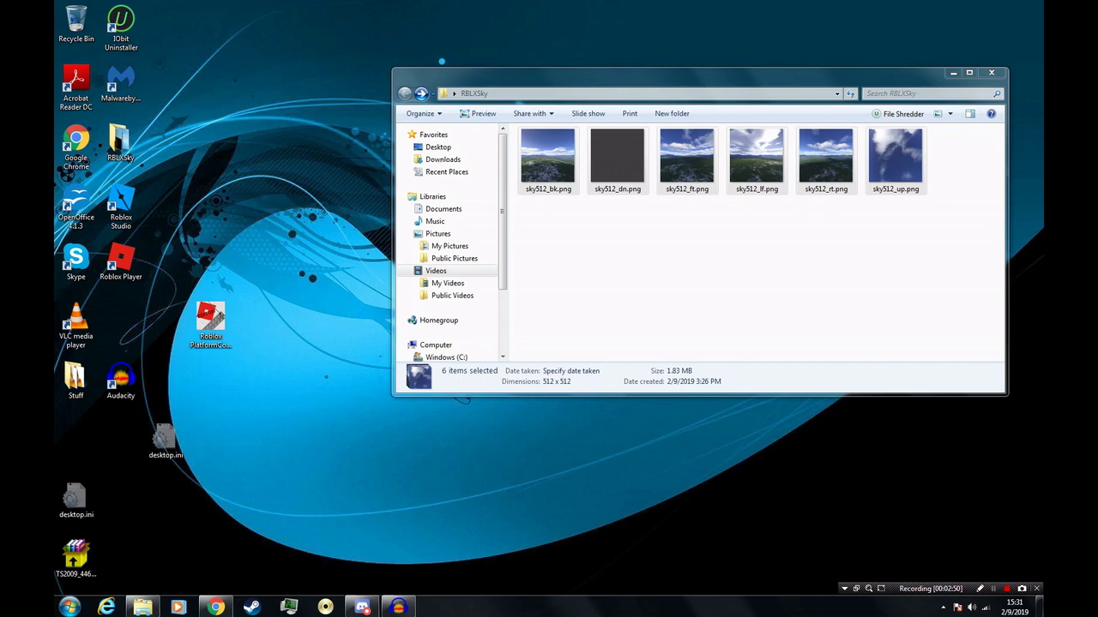
Step: Start the Roblox PlatformContent editor from the desktop and choose to replace a desired texture
click(754, 275)
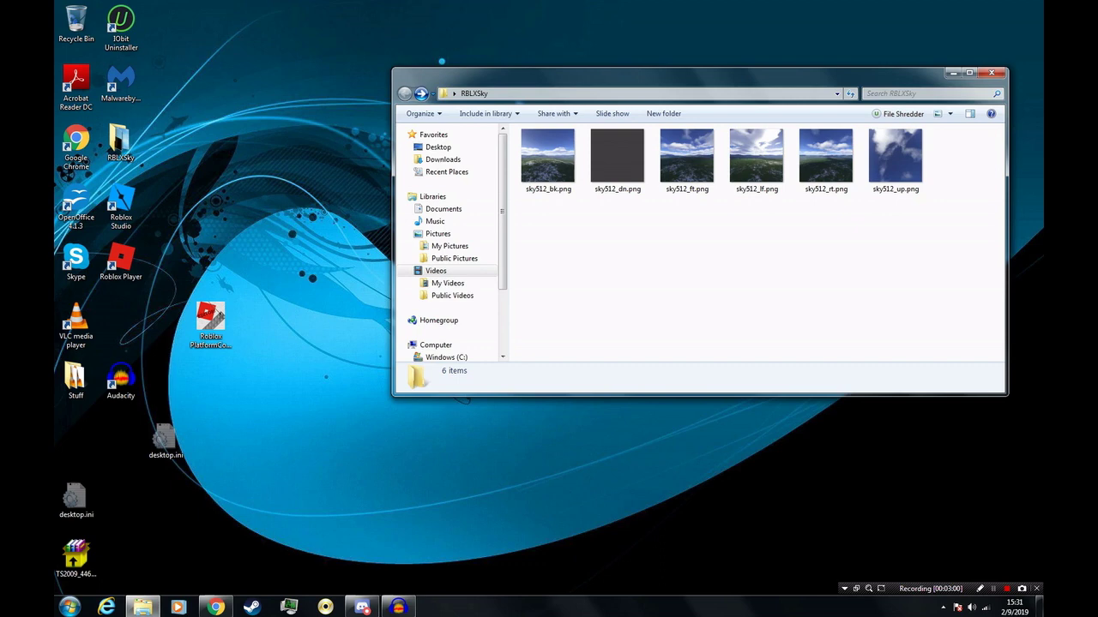
drag(867, 266, 881, 223)
double_click(210, 322)
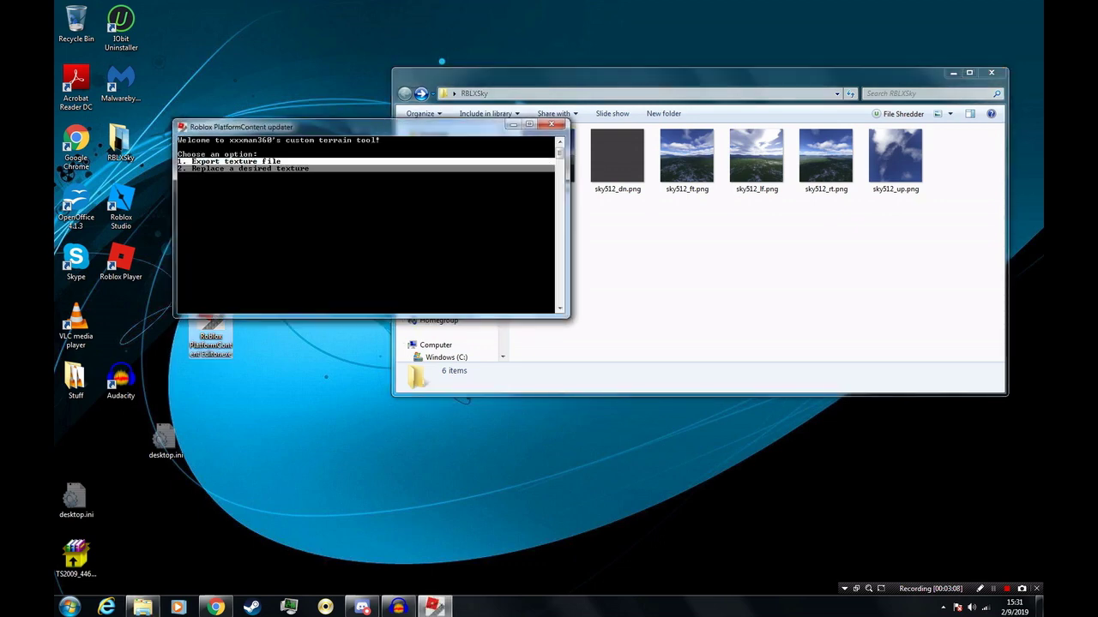
key(Down)
key(Return)
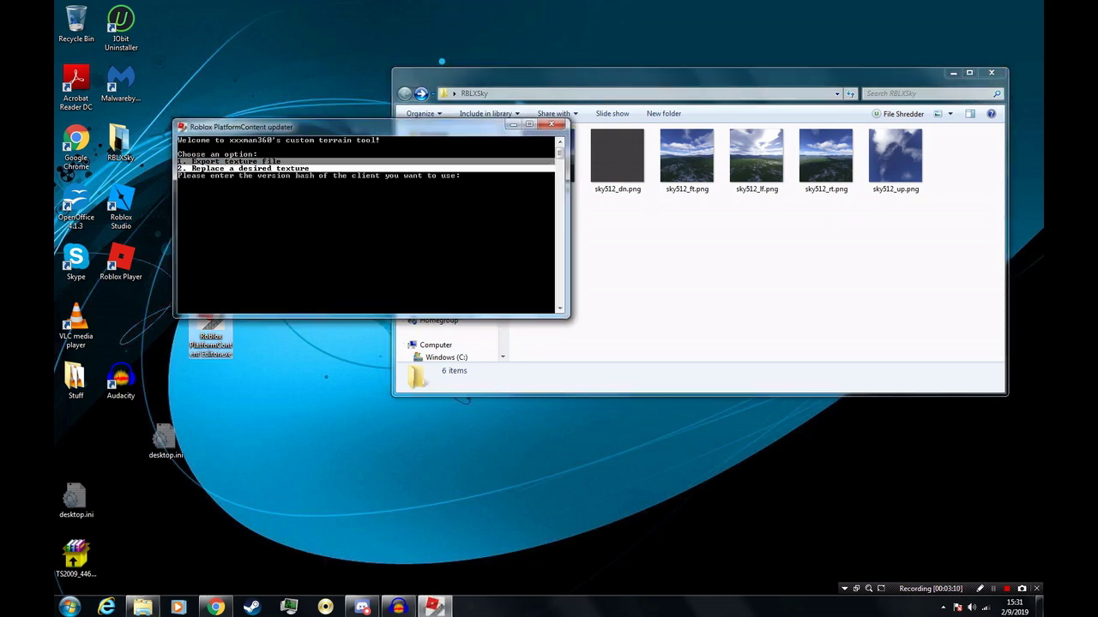
Step: Copy the version hash from the target location in the Roblox Player shortcut's properties and close the properties
right_click(110, 261)
click(145, 534)
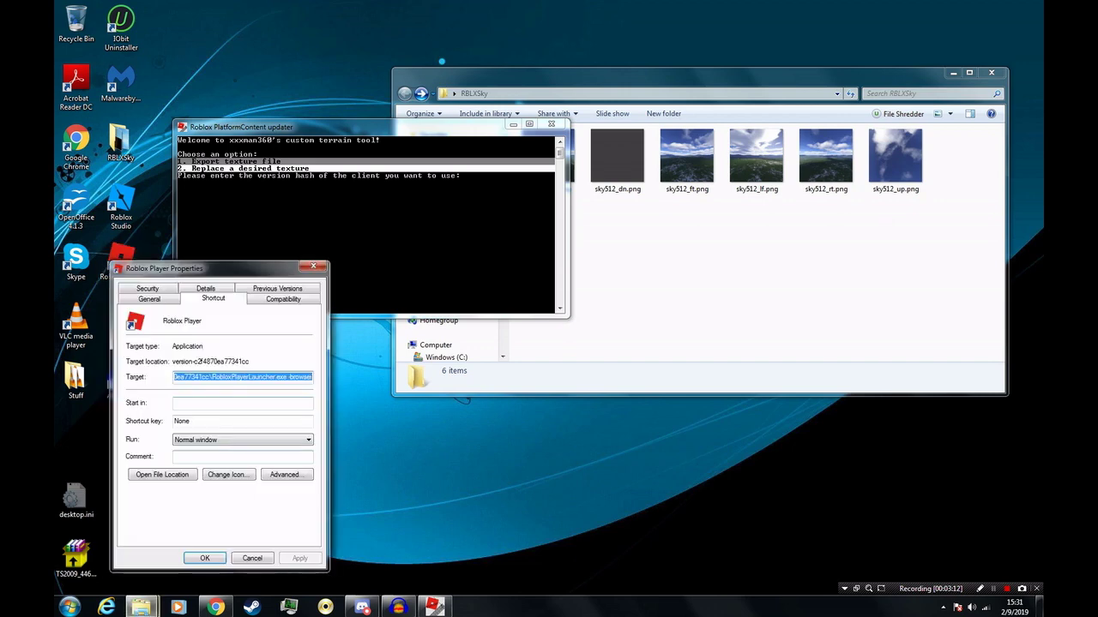
click(235, 361)
right_click(234, 359)
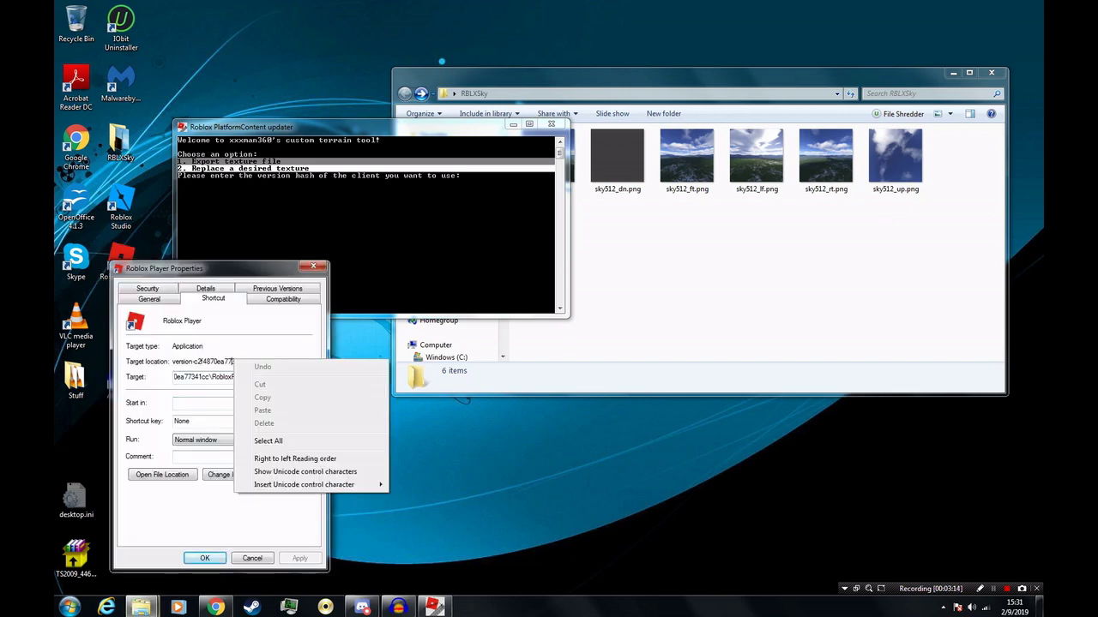
double_click(232, 361)
right_click(232, 362)
click(259, 401)
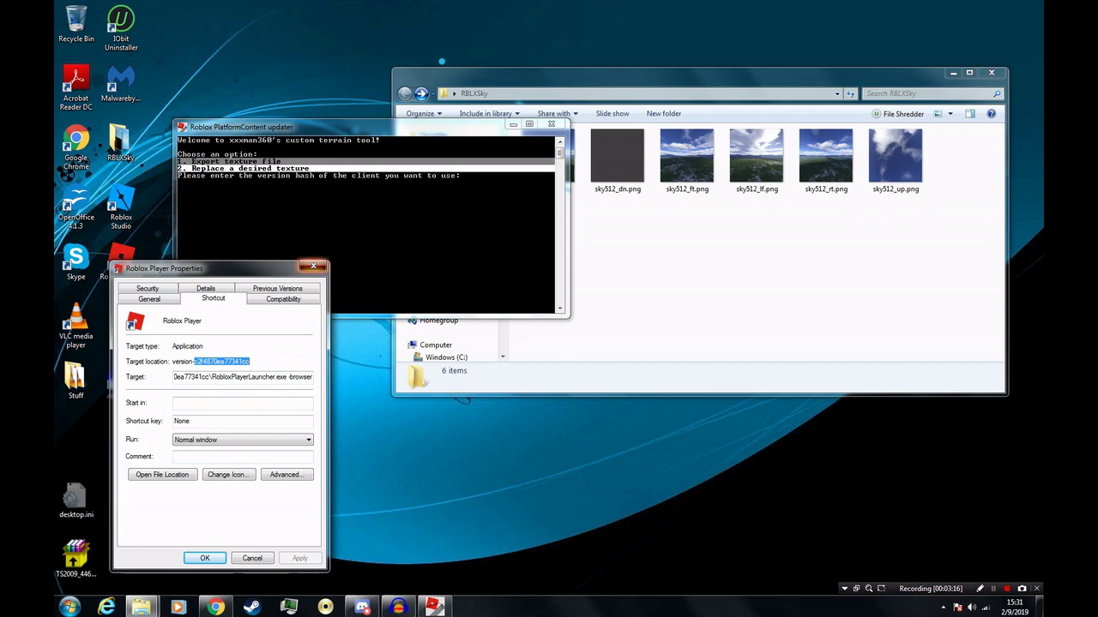
click(314, 267)
Step: Submit the copied version hash in the editor and choose Sky as the material to update
right_click(352, 240)
click(379, 274)
key(Return)
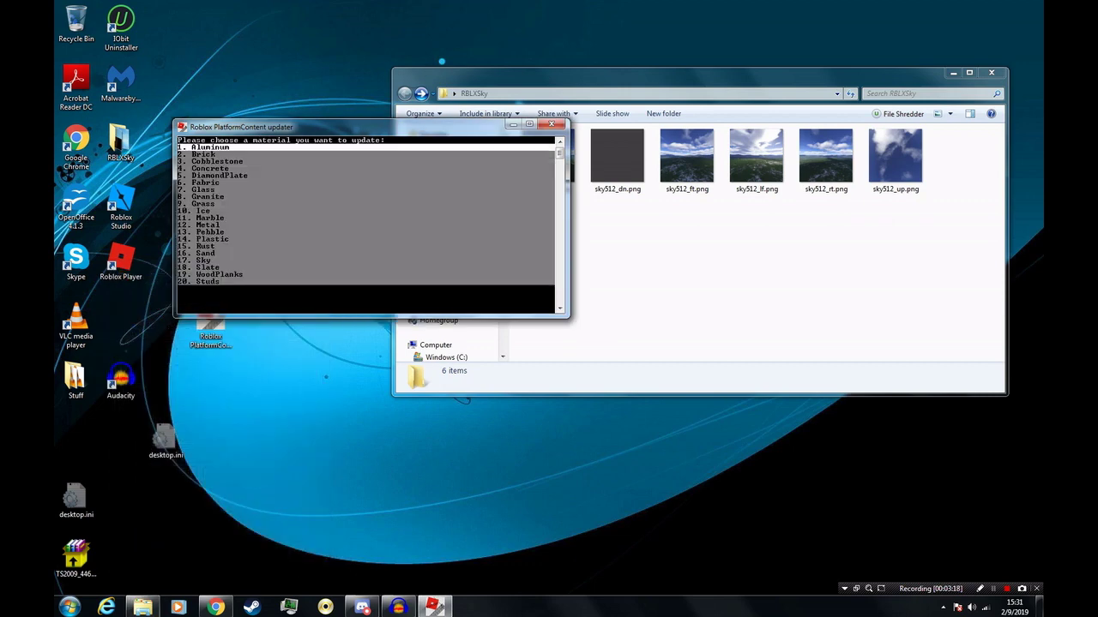
key(Up)
key(Up)
key(Up)
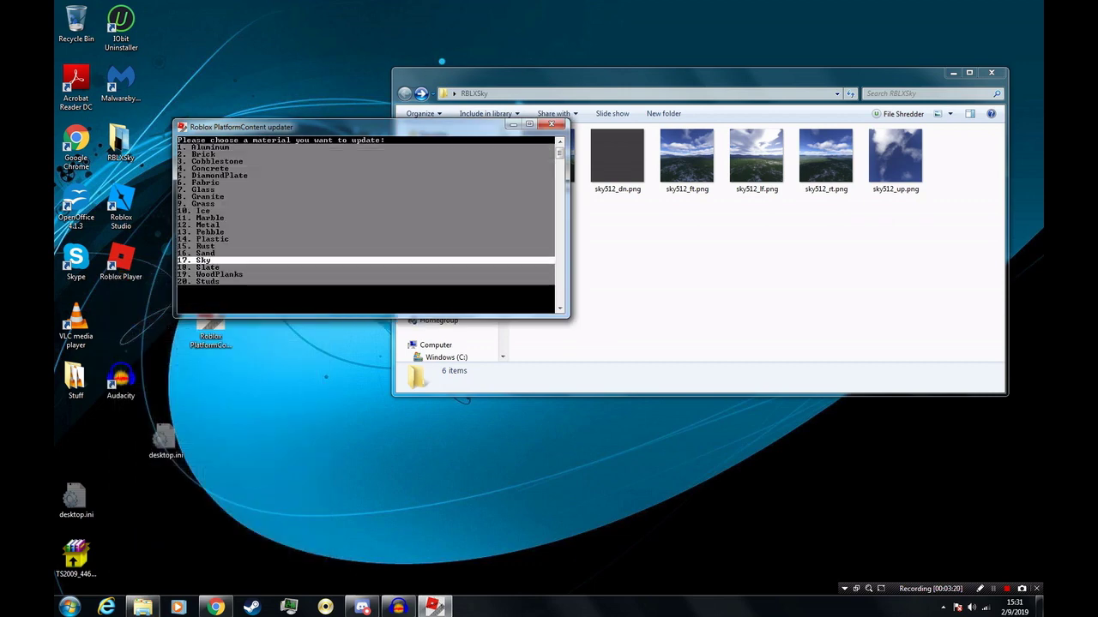
key(Return)
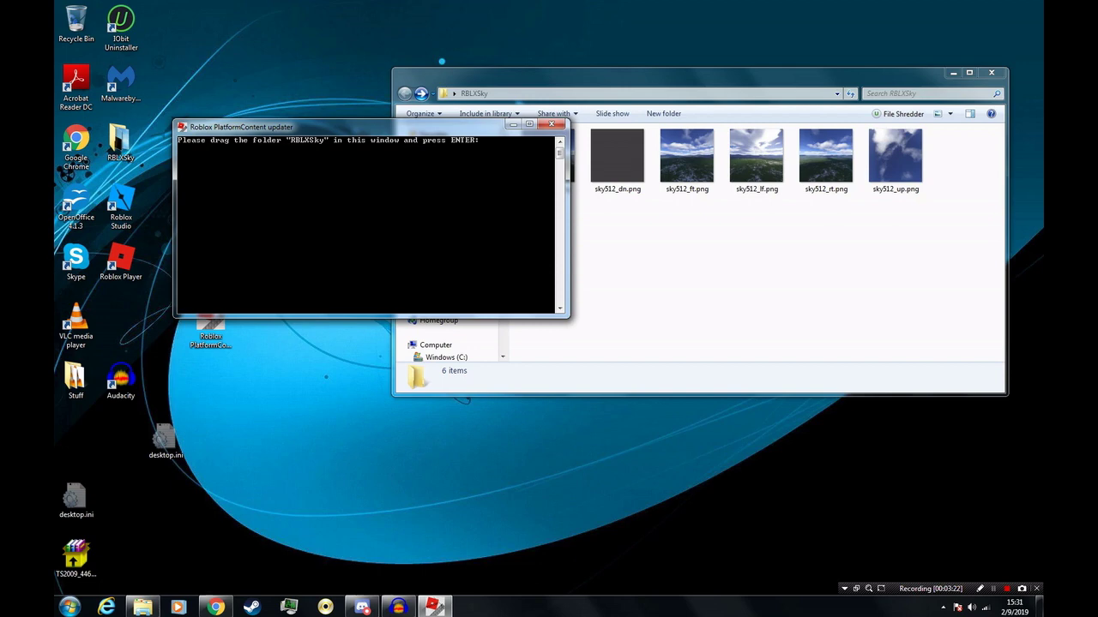
Step: Close the folder window, supply the RBLXSky desktop folder as the replacement sky, and decline the sky backup
click(991, 72)
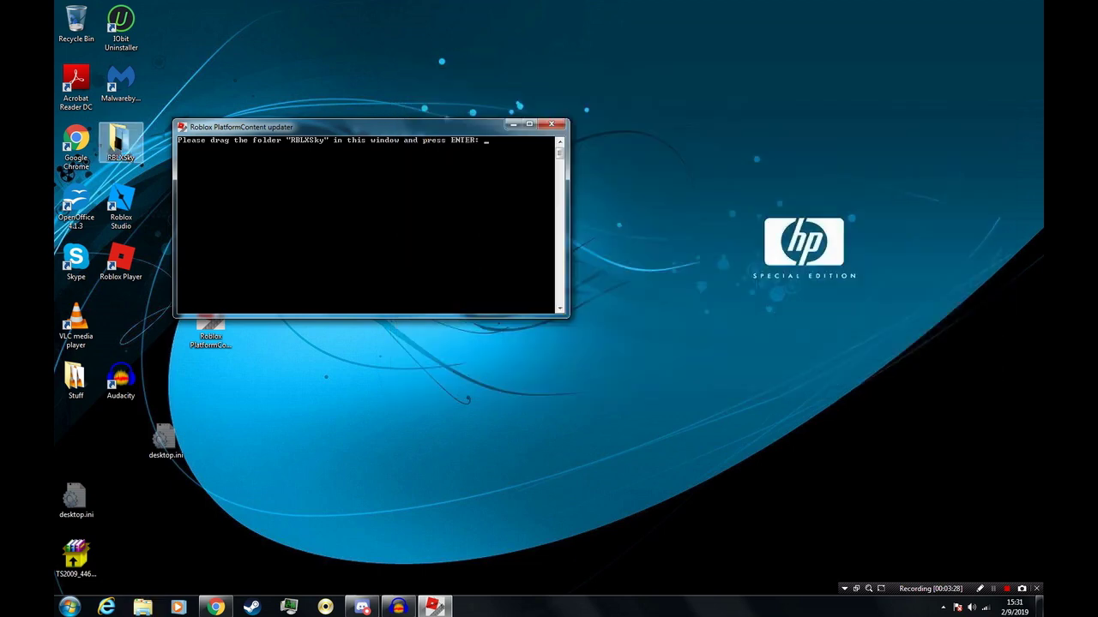
drag(120, 142, 368, 223)
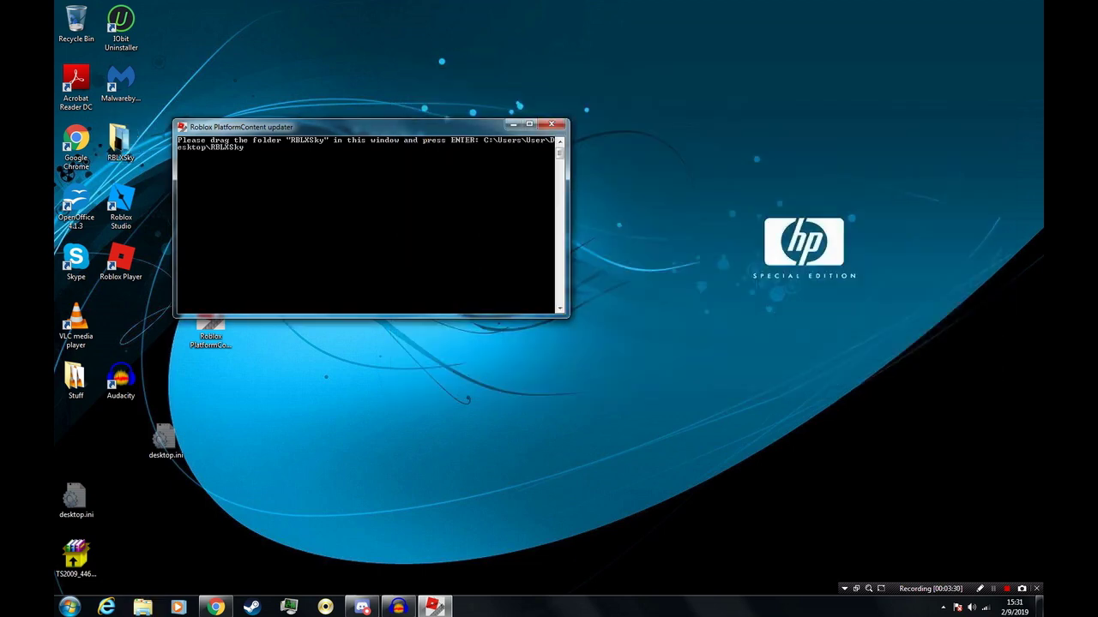
key(Return)
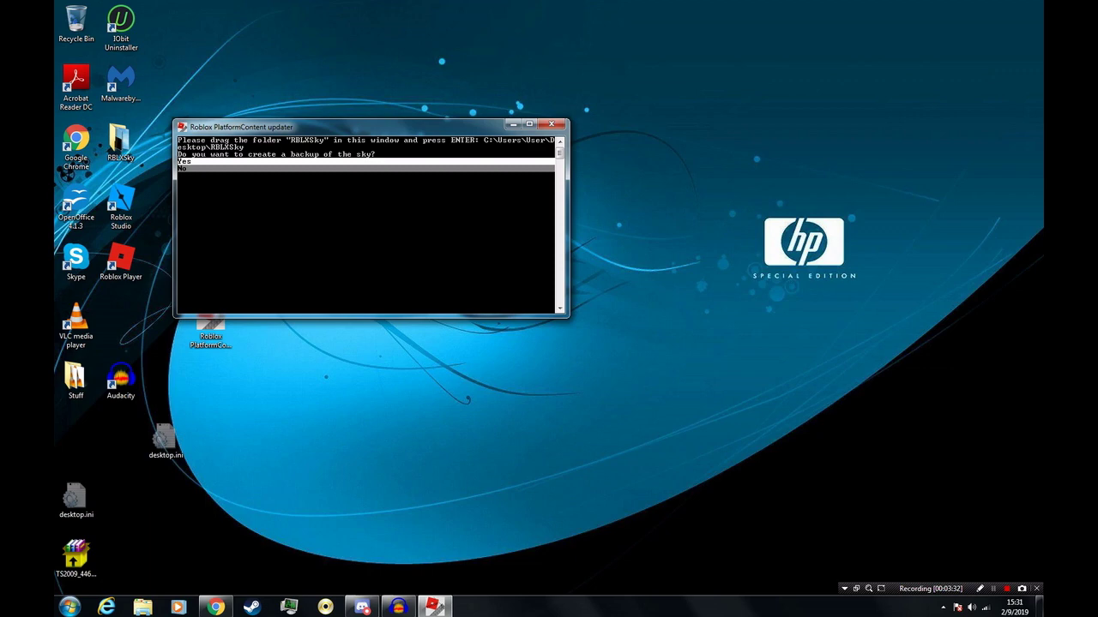
key(Down)
key(Up)
key(Down)
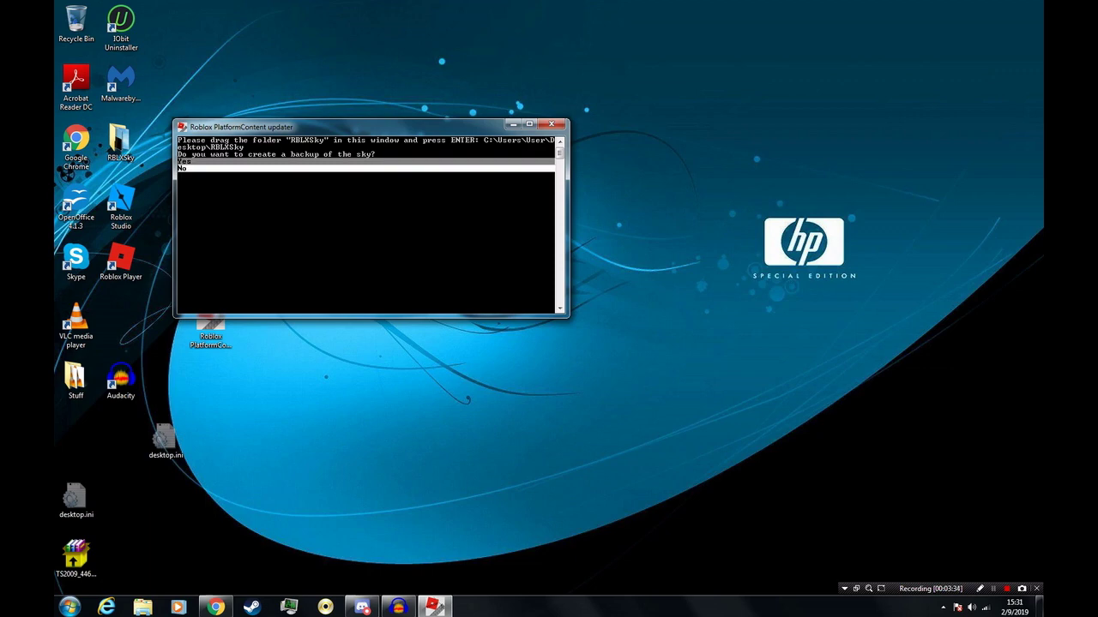
key(Return)
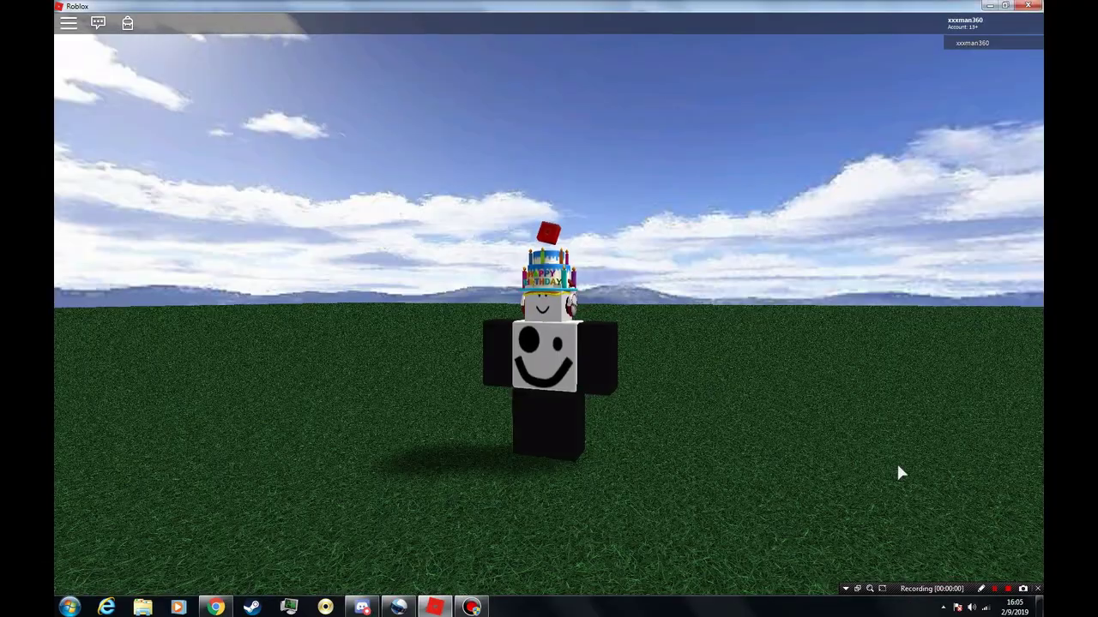
Step: Examine the replaced sky and grass in the Roblox game by walking around and viewing them from different angles and distances
key(w)
key(Left)
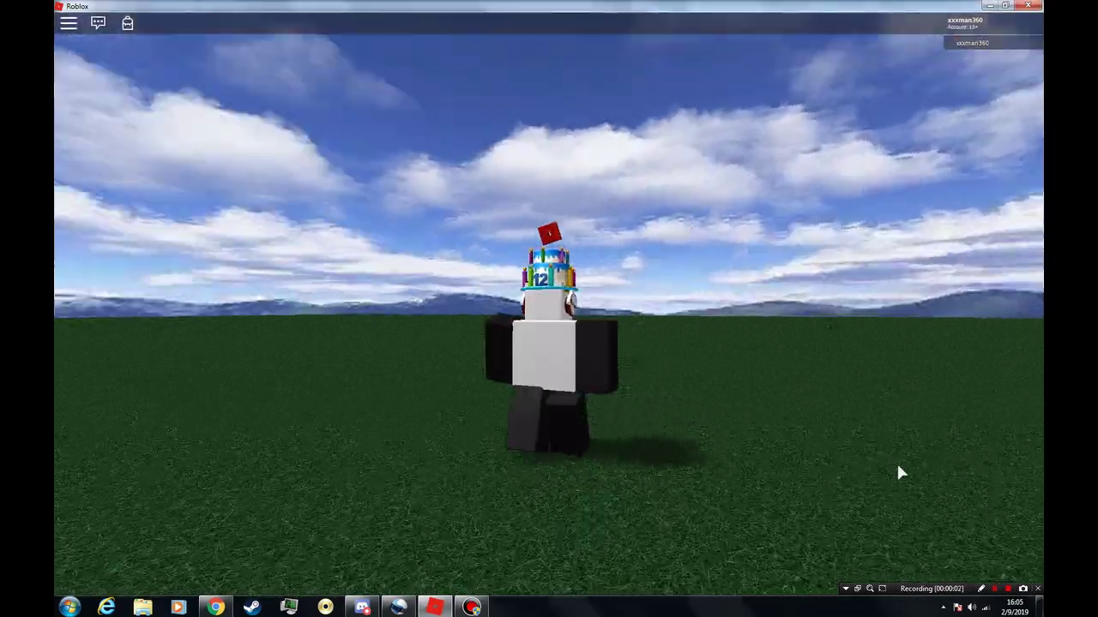
key(w)
right_drag(898, 465, 898, 464)
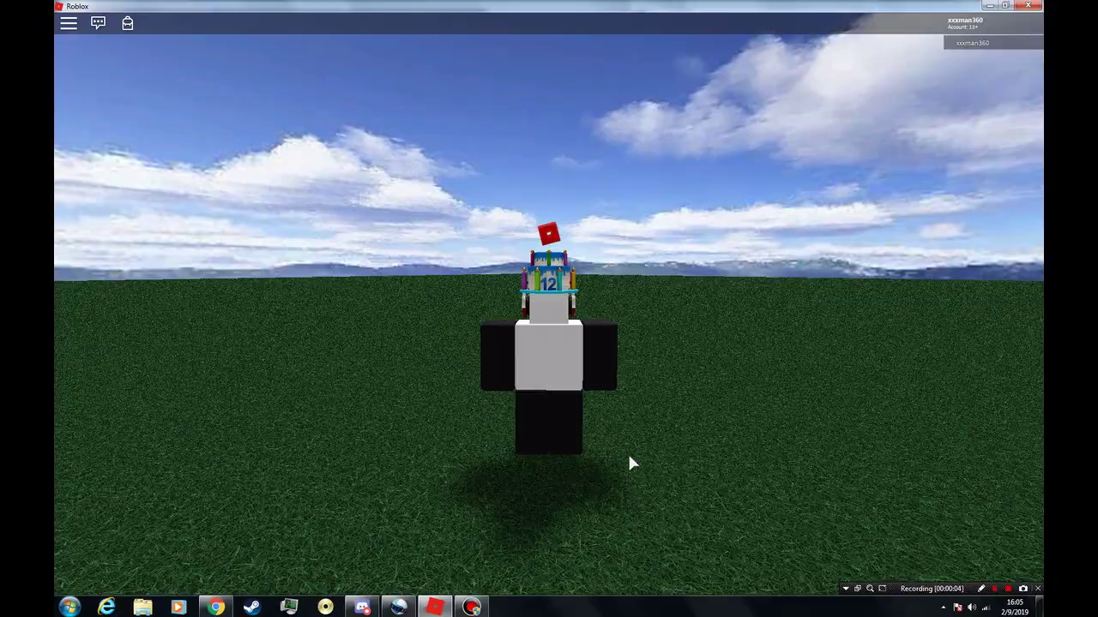
right_drag(630, 463, 624, 458)
scroll(624, 458, down, 10)
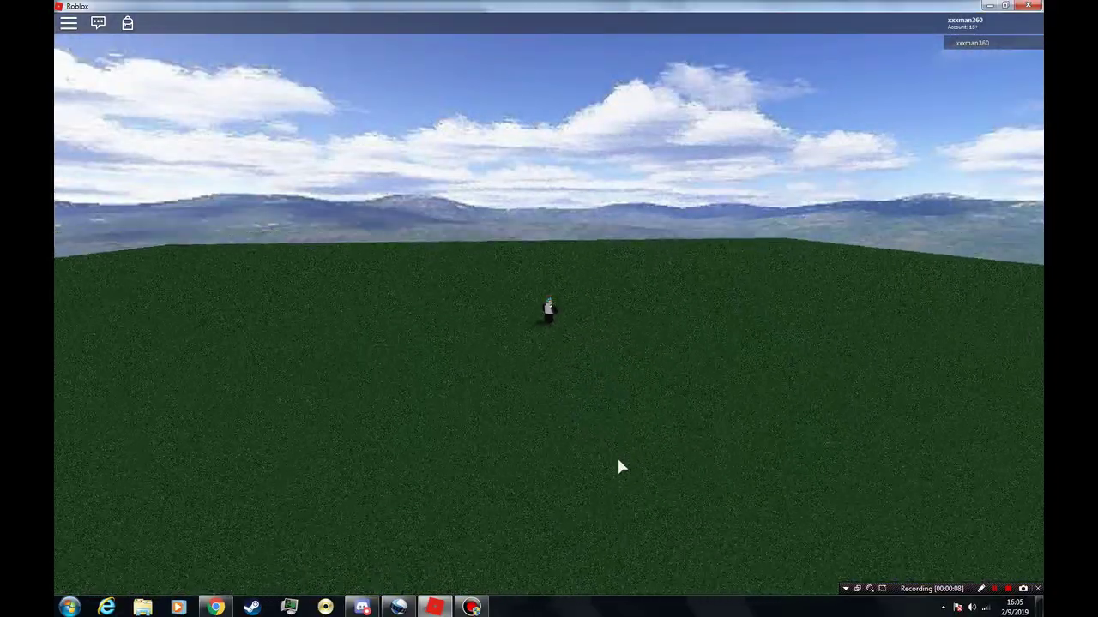
right_drag(447, 370, 445, 376)
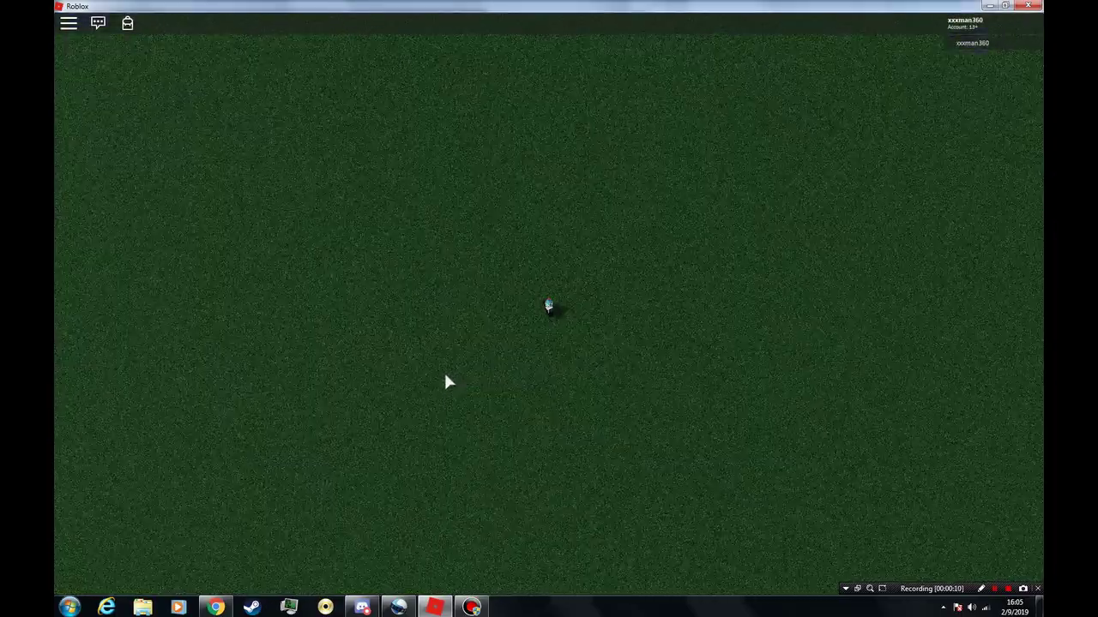
scroll(445, 376, up, 10)
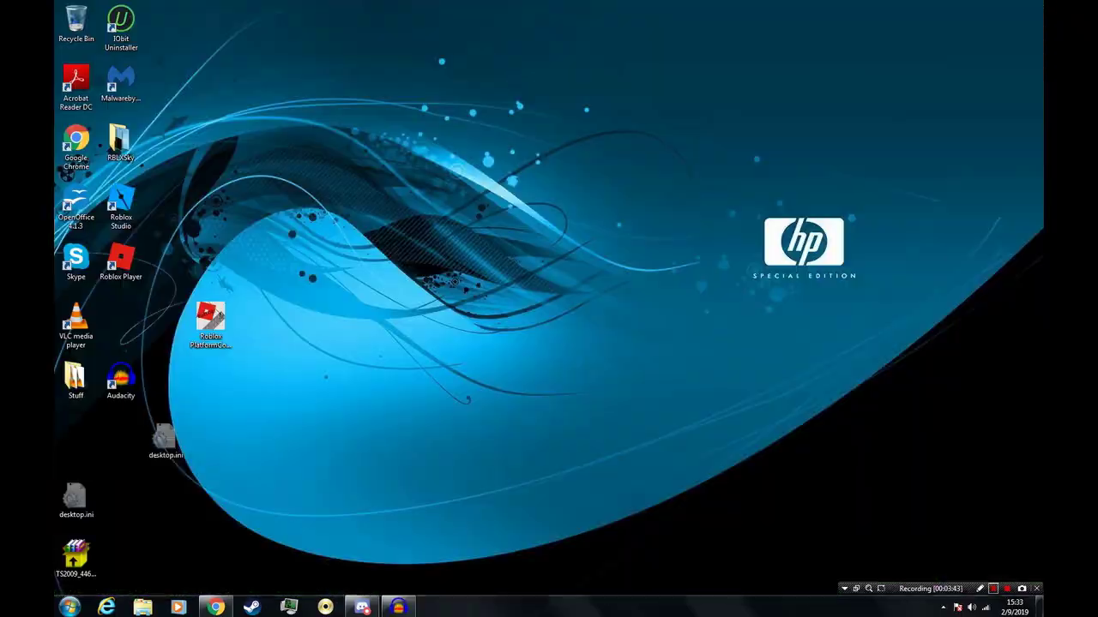
Step: Start the PlatformContent editor again, choose to export a texture file, and submit the copied version hash
double_click(211, 323)
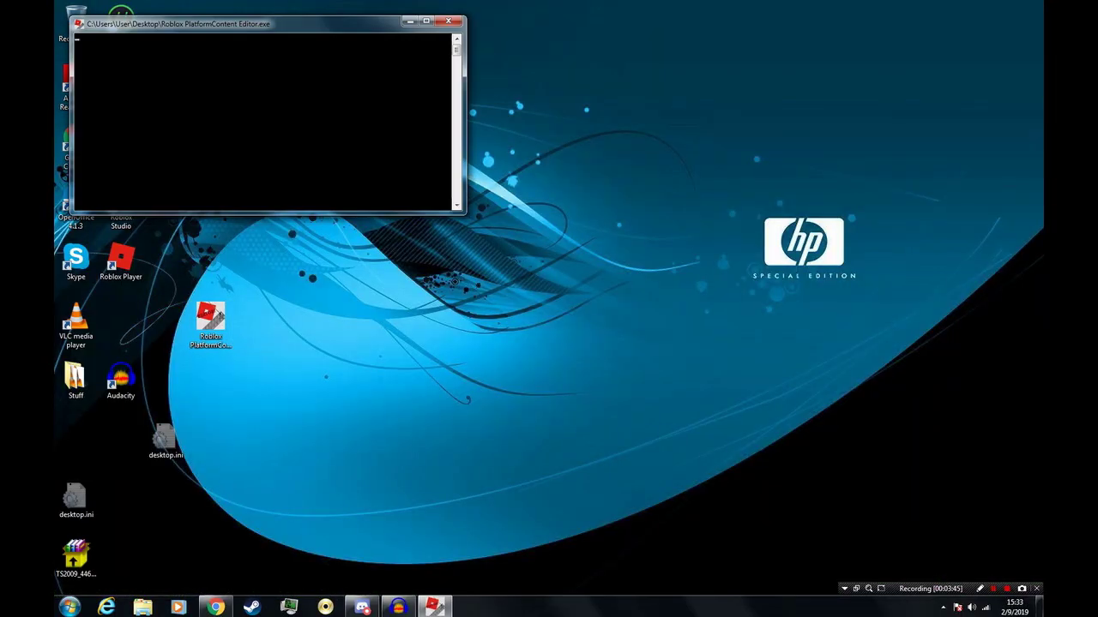
right_click(233, 109)
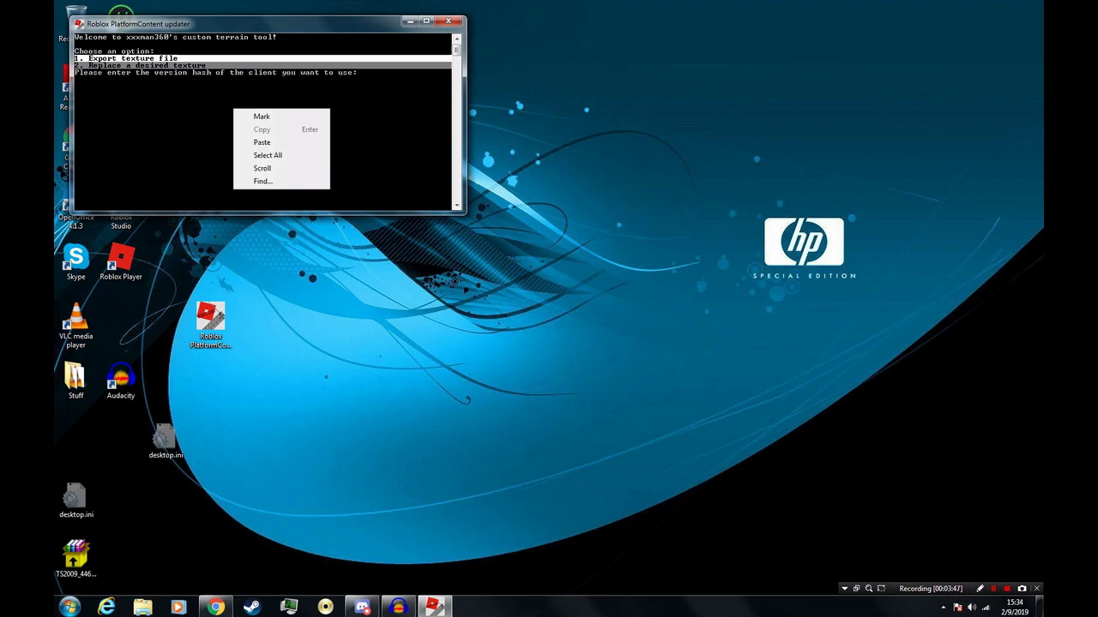
click(261, 142)
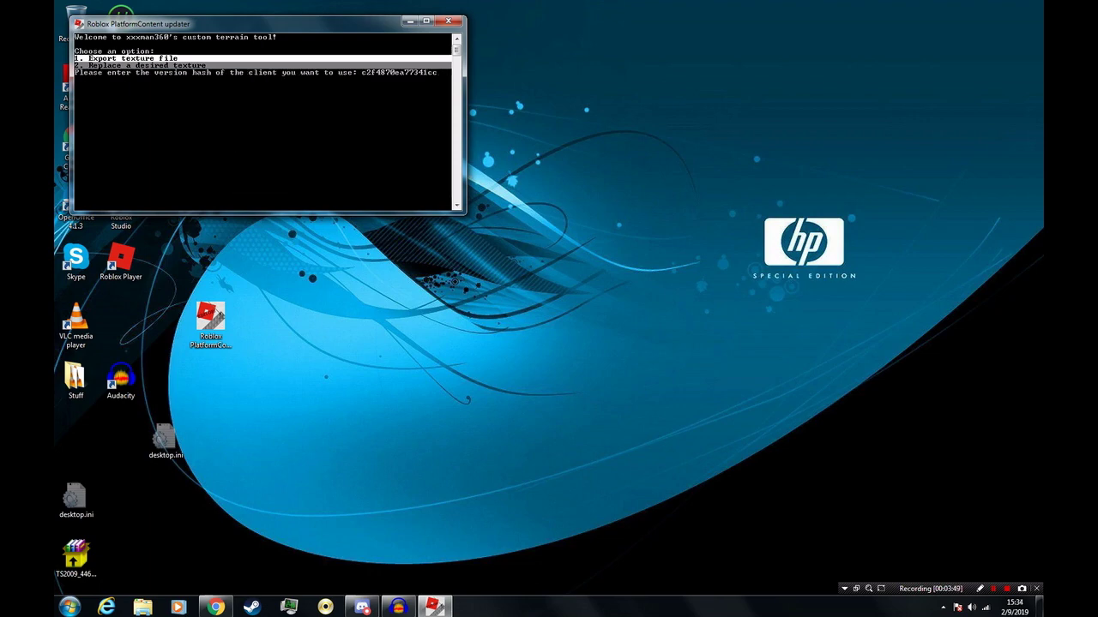
key(Return)
Step: Export the Studs texture to the desktop and close the editor
key(Down)
key(Down)
key(Down)
key(Down)
key(Down)
key(Down)
key(Down)
key(Down)
key(Down)
key(Down)
key(Down)
key(Down)
key(Down)
key(Down)
key(Down)
key(Down)
key(Down)
key(Down)
key(Down)
key(Return)
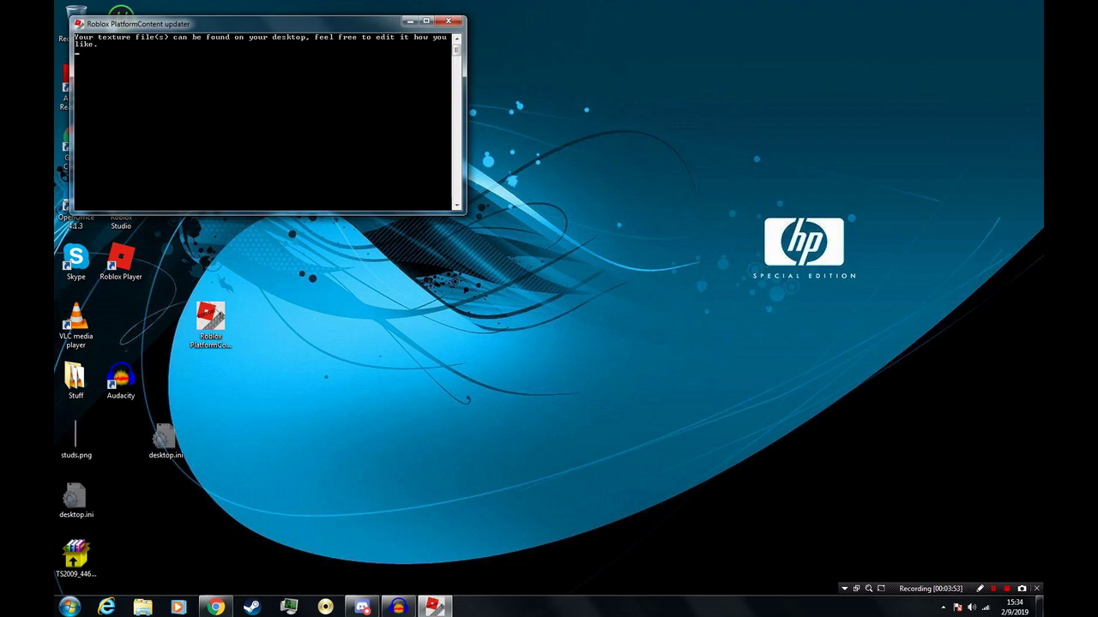
key(Return)
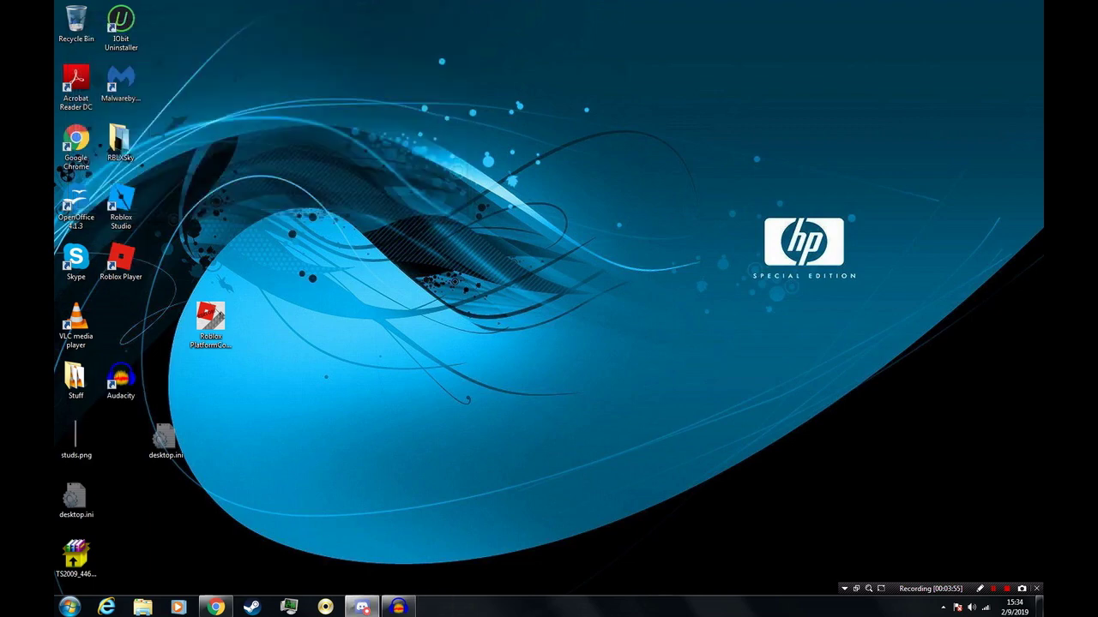
Step: Open the exported studs.png in paint.net for editing and close the edited image's preview in Windows Photo Viewer
right_click(89, 431)
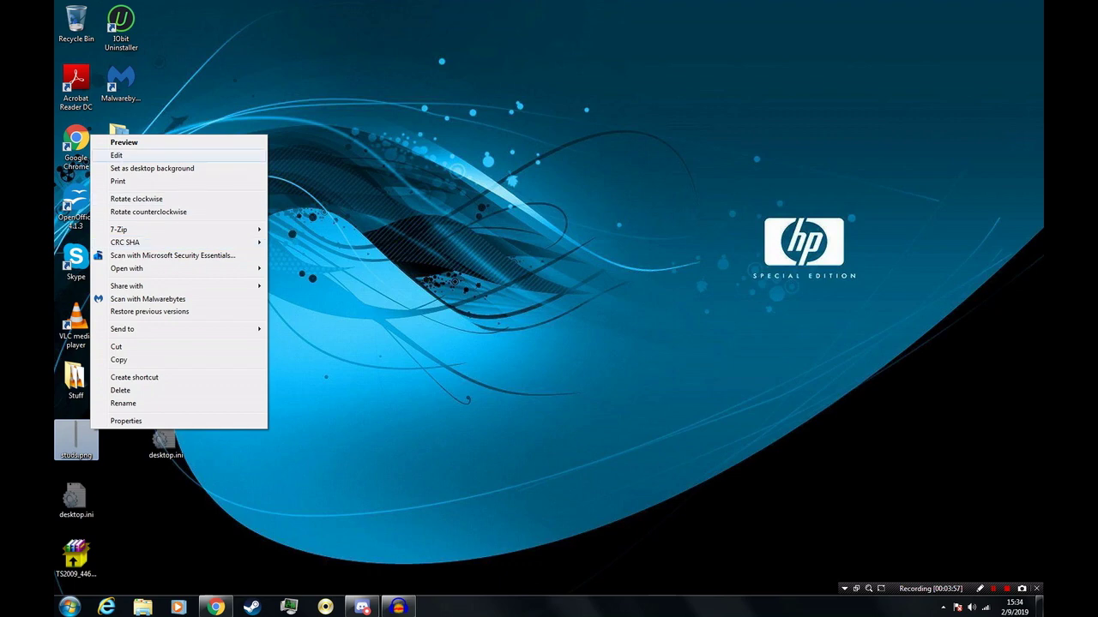
click(117, 156)
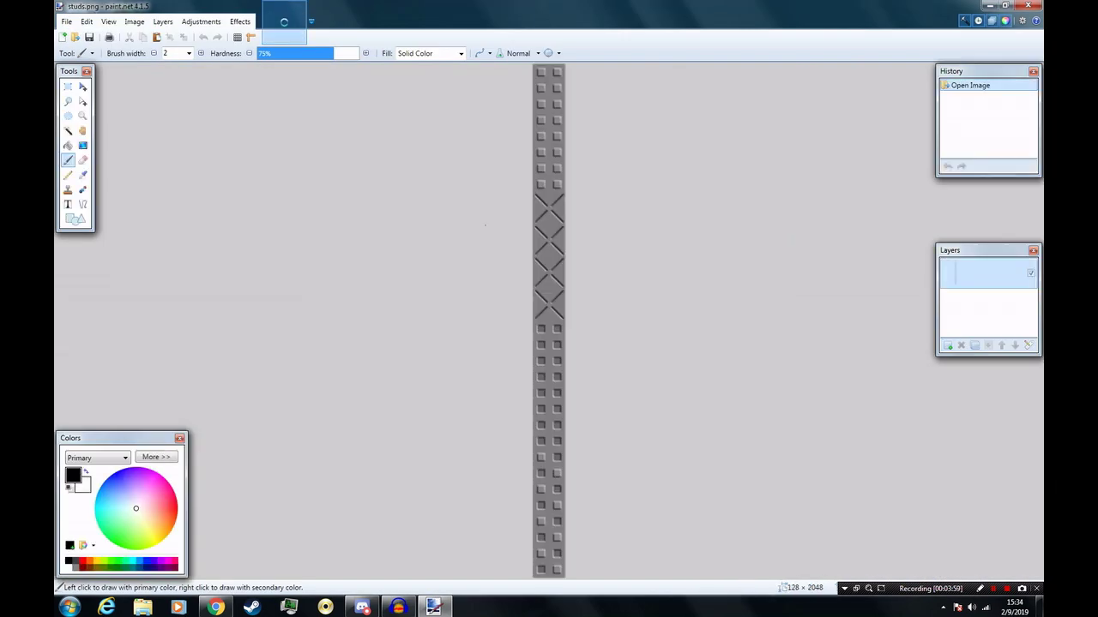
key(shift+F12)
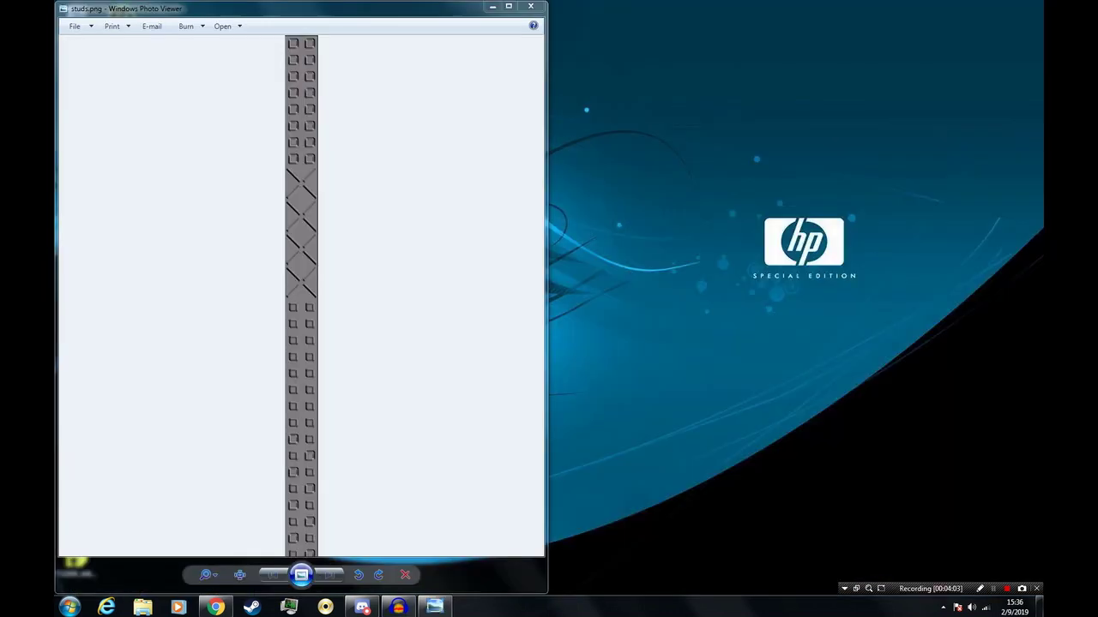
click(531, 7)
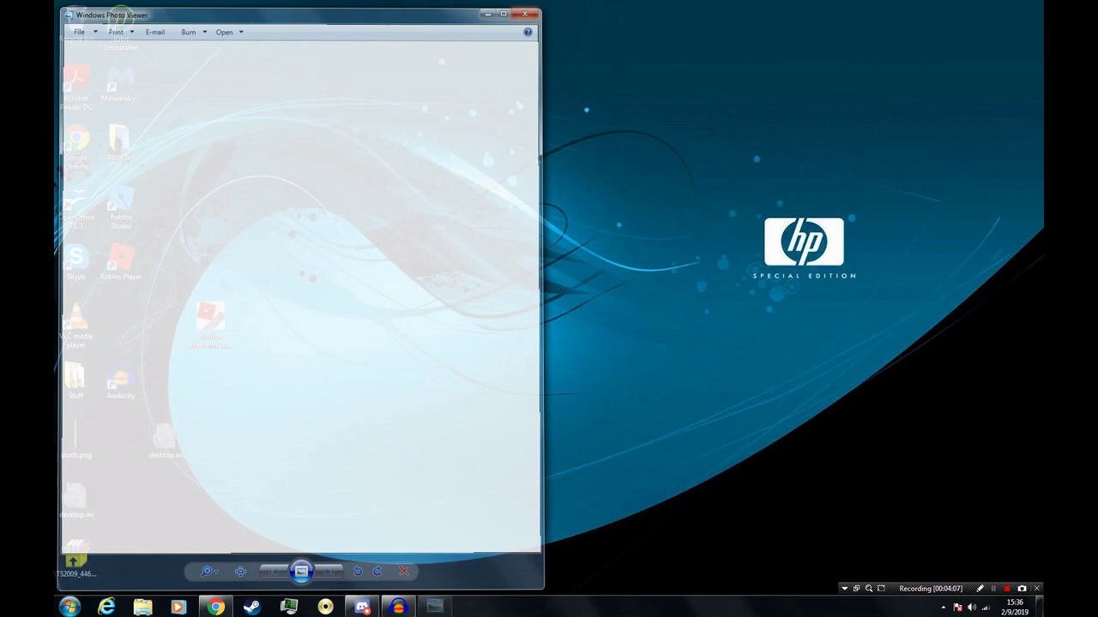
Step: Start the PlatformContent editor, choose to replace a desired texture, and submit the copied version hash
double_click(210, 322)
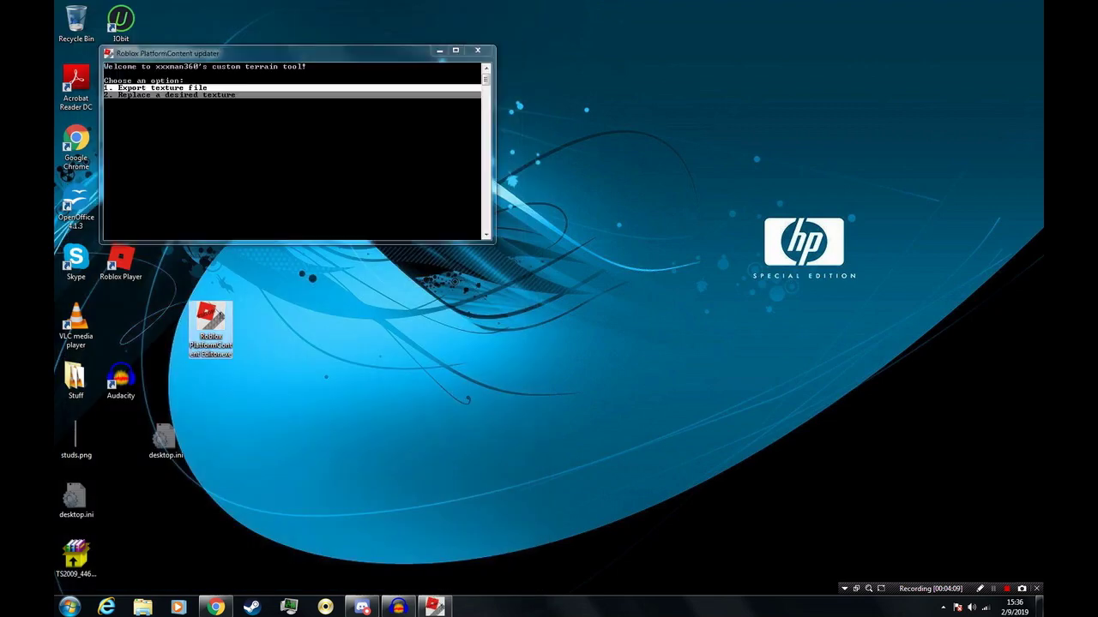
key(Down)
key(Return)
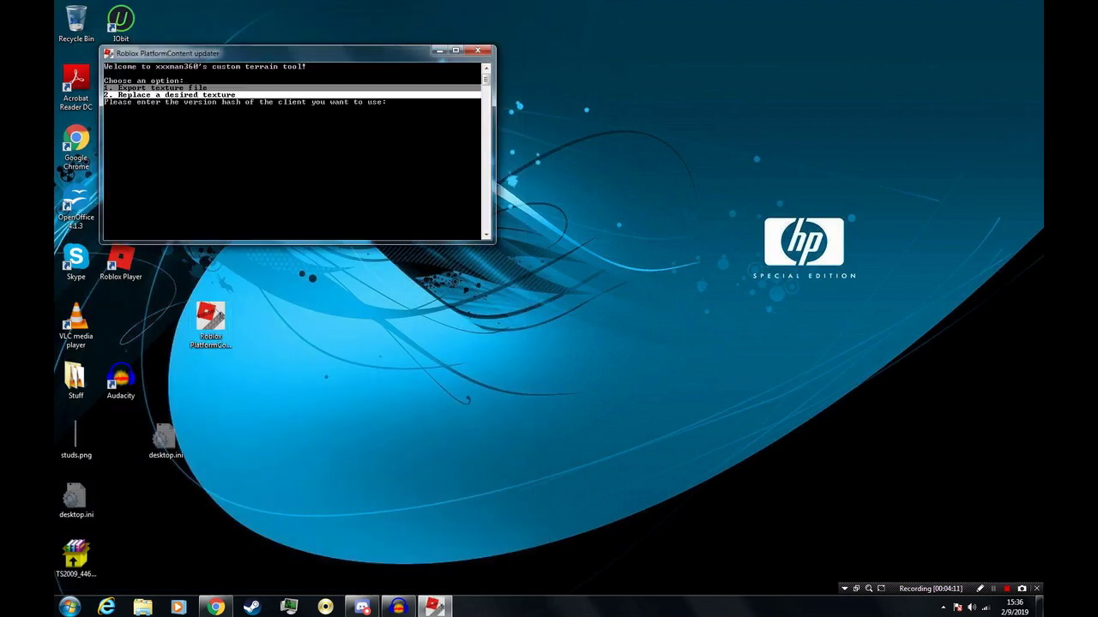
right_click(280, 164)
click(309, 196)
key(Return)
Step: Choose Studs as the material to update
key(Up)
key(Up)
key(Up)
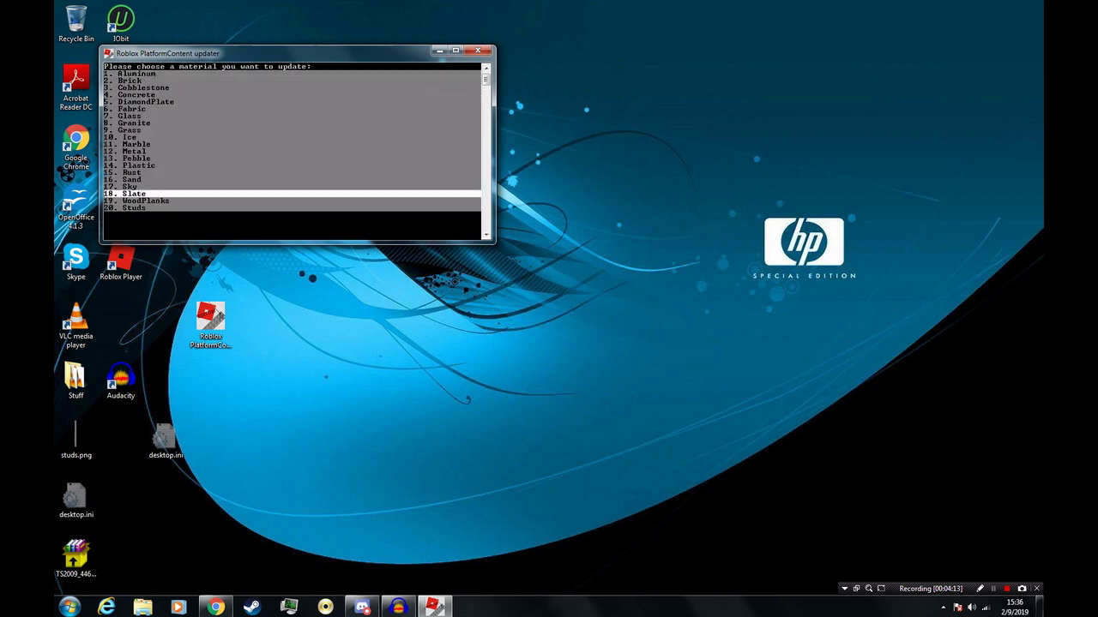
key(Down)
key(Down)
key(Return)
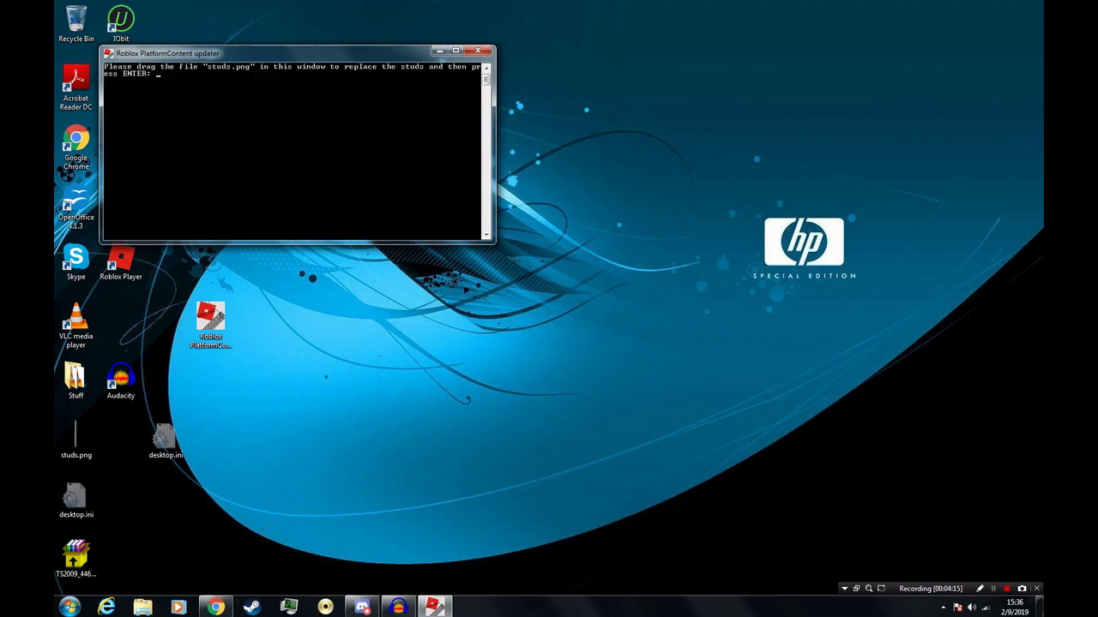
Step: Supply studs.png from the desktop as the replacement and accept creating a backup of the Roblox studs
click(76, 439)
drag(75, 439, 292, 154)
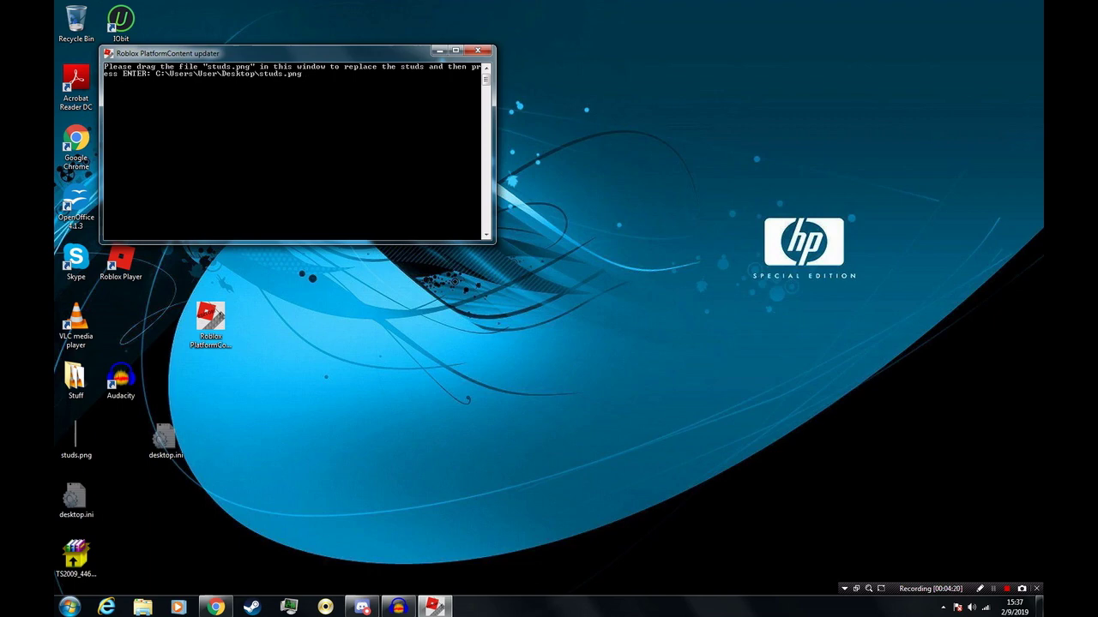
key(Return)
key(Down)
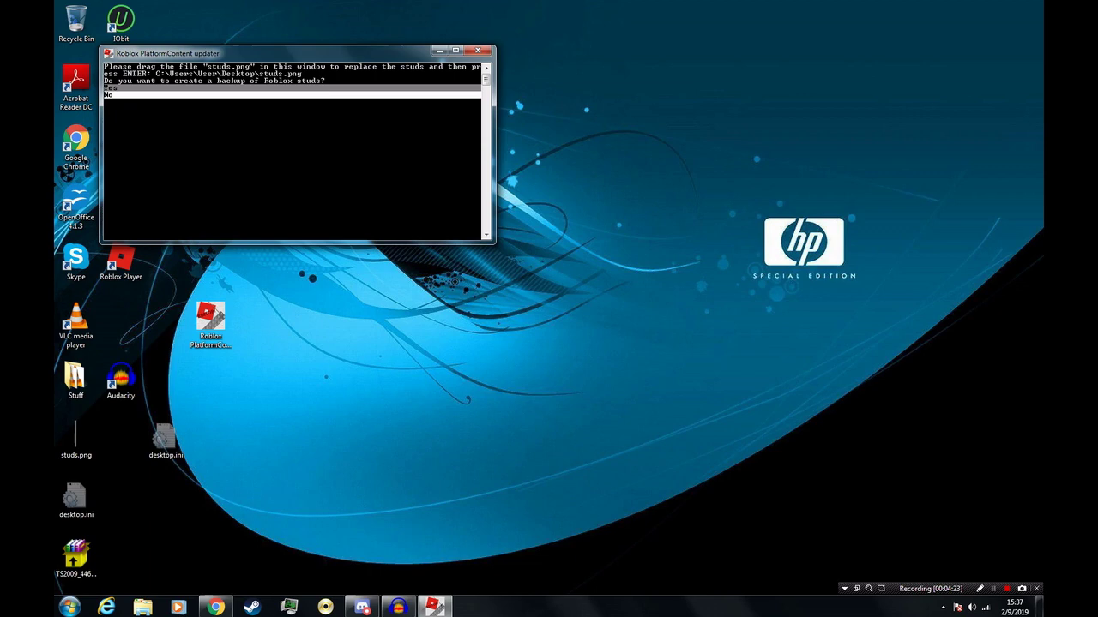
key(Up)
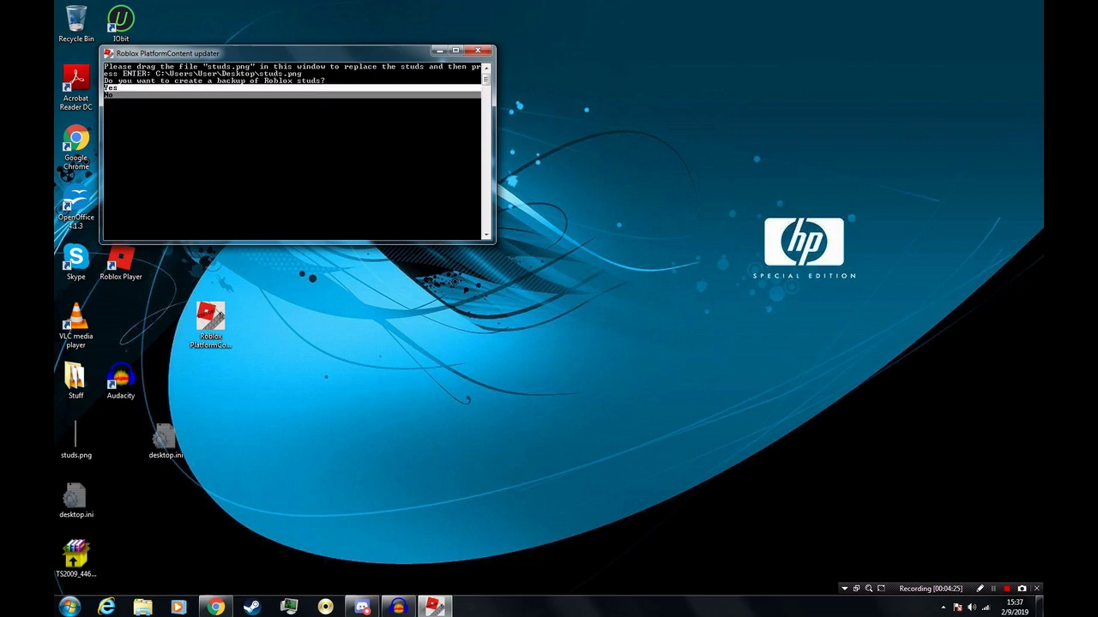
key(Return)
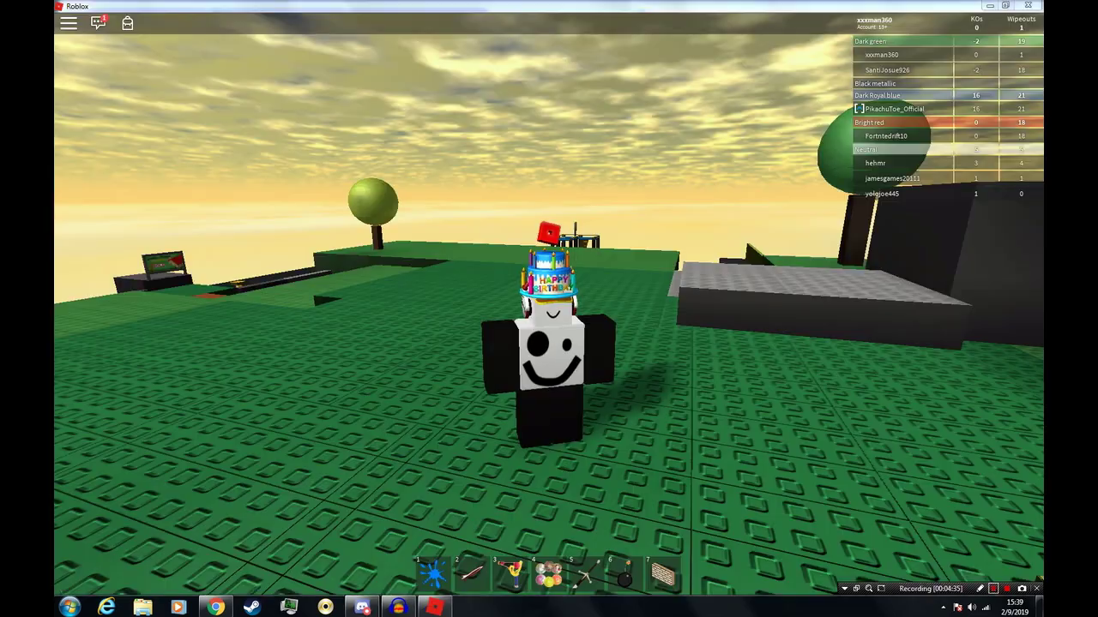
Step: Examine the replaced studs on the ground in the Roblox game by walking around and turning the camera
right_drag(796, 354, 797, 361)
key(w)
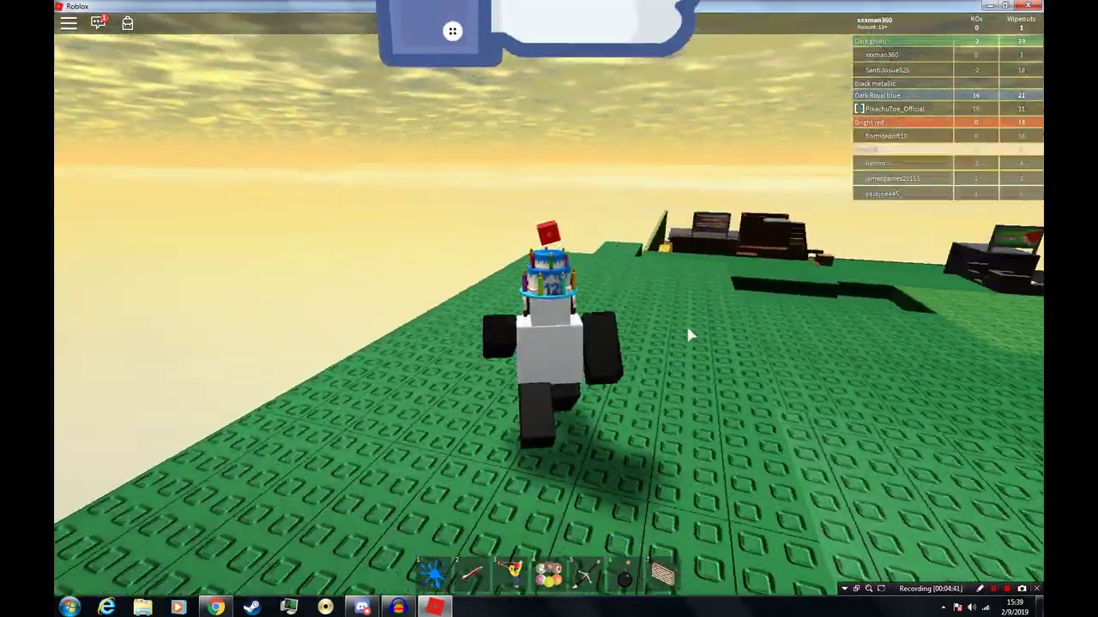
right_drag(688, 328, 710, 322)
key(w)
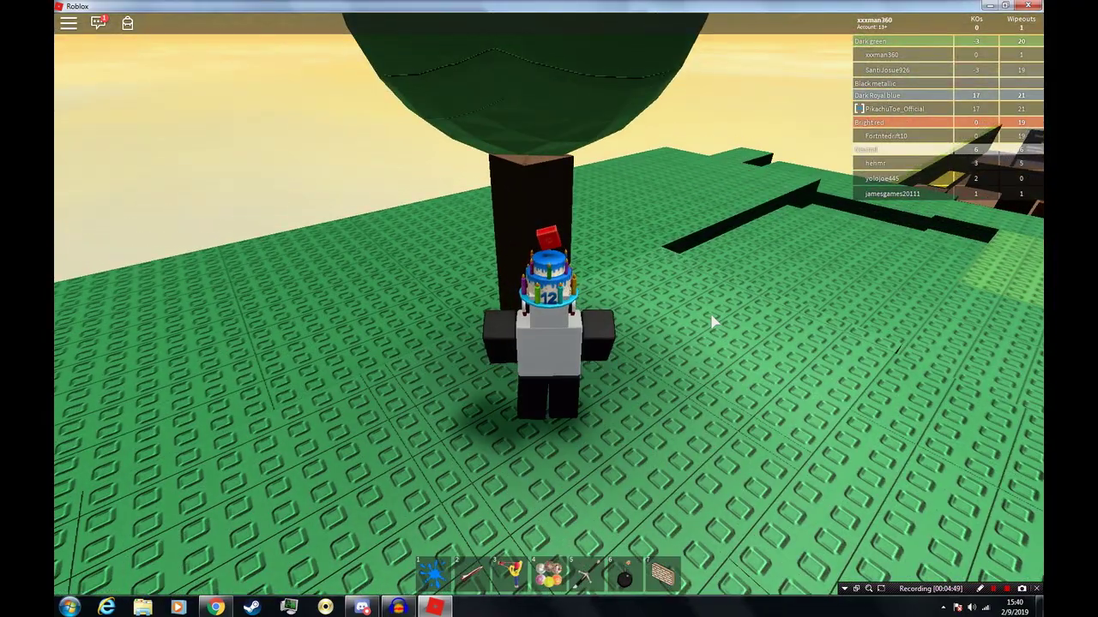